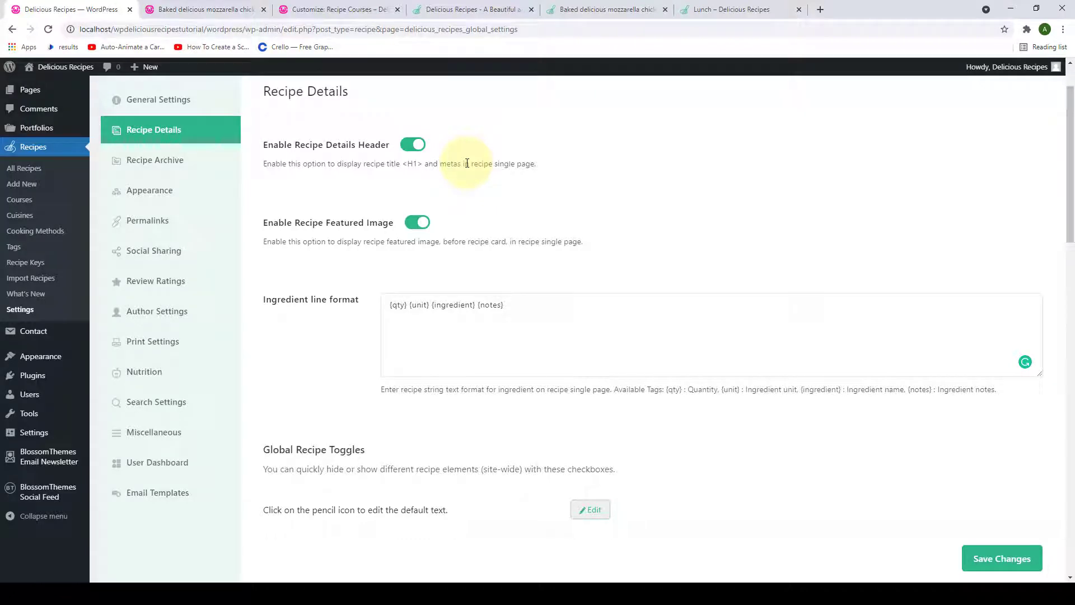
# Show the Recipe Archive section of Delicious Recipes Global Settings, with Grid View as the default layout.
pyautogui.click(169, 162)
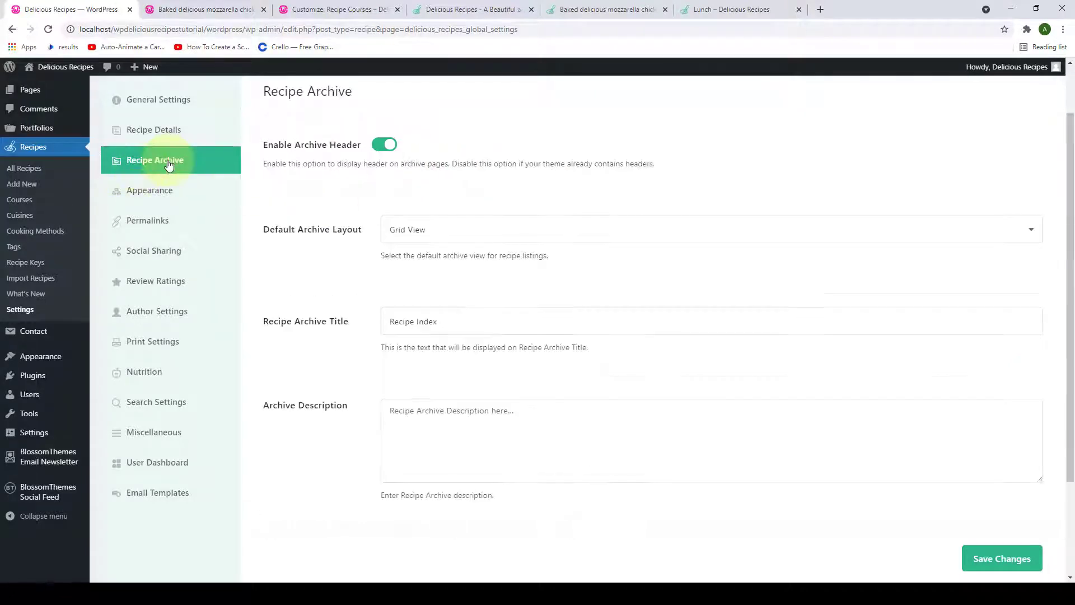
pyautogui.scroll(1, 312, 205)
pyautogui.scroll(-2, 347, 391)
pyautogui.scroll(-1, 352, 387)
pyautogui.scroll(3, 347, 276)
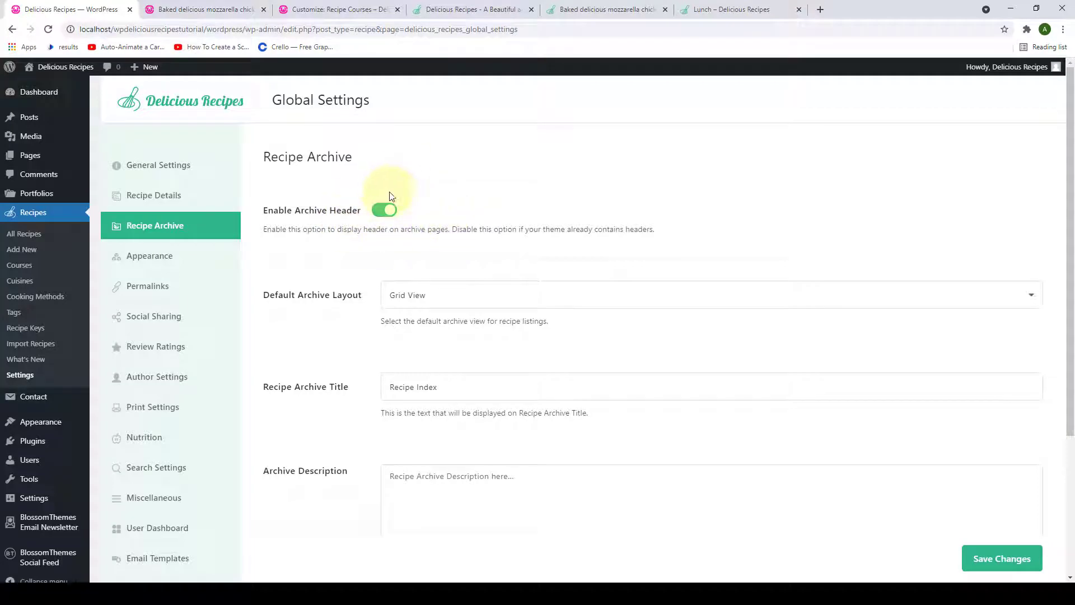
# Open the Recipe Index archive from the mozzarella chicken burger recipe's Recipes breadcrumb and browse its grid.
pyautogui.click(175, 7)
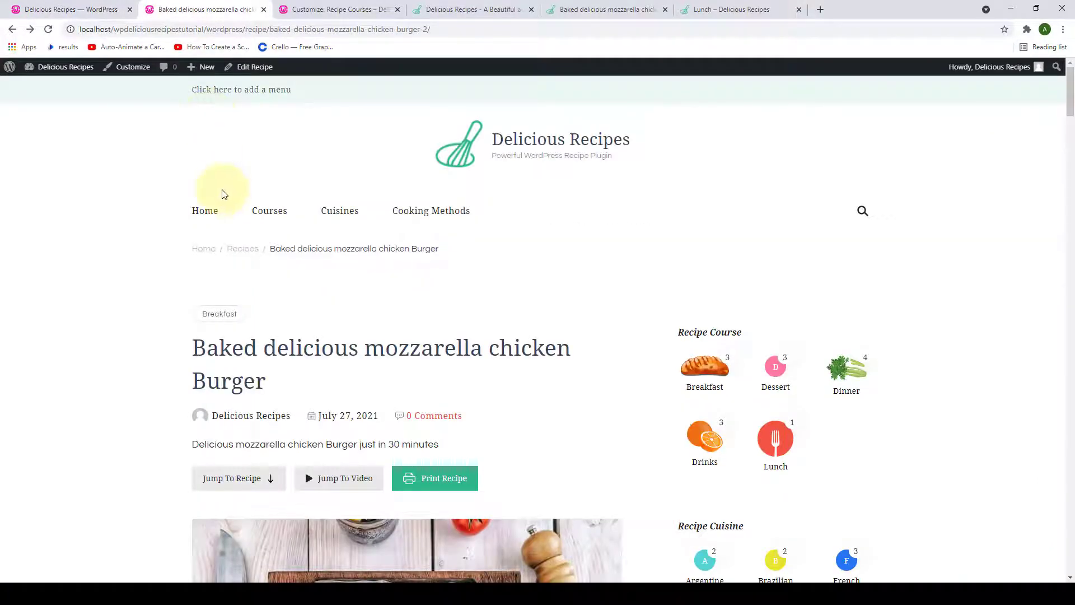
pyautogui.moveTo(485, 255); pyautogui.dragTo(175, 249)
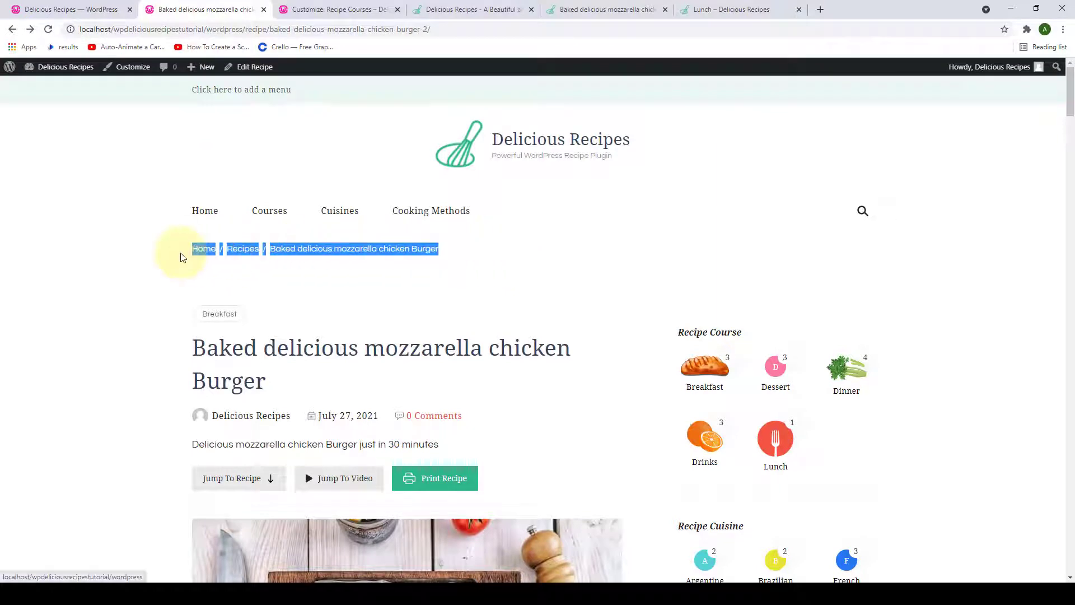
pyautogui.click(240, 256)
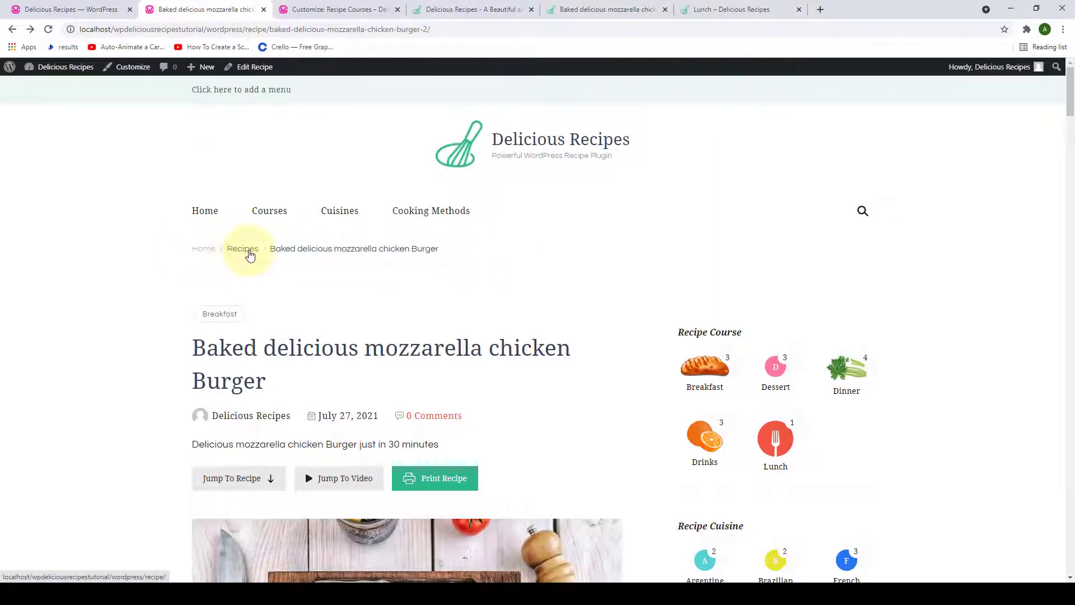
pyautogui.click(250, 255)
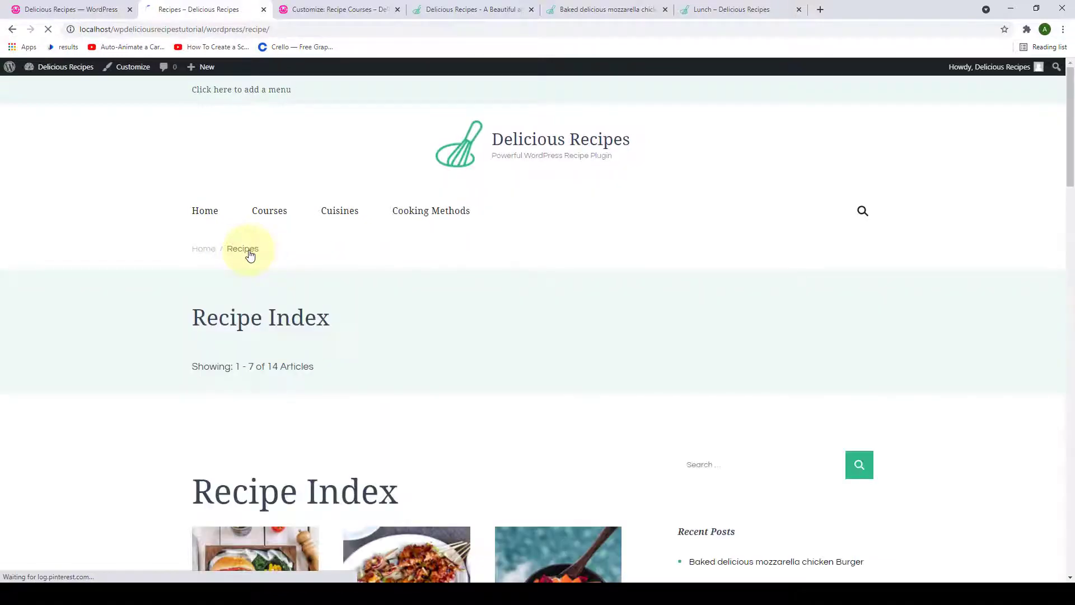
pyautogui.scroll(-4, 258, 266)
pyautogui.scroll(1, 311, 202)
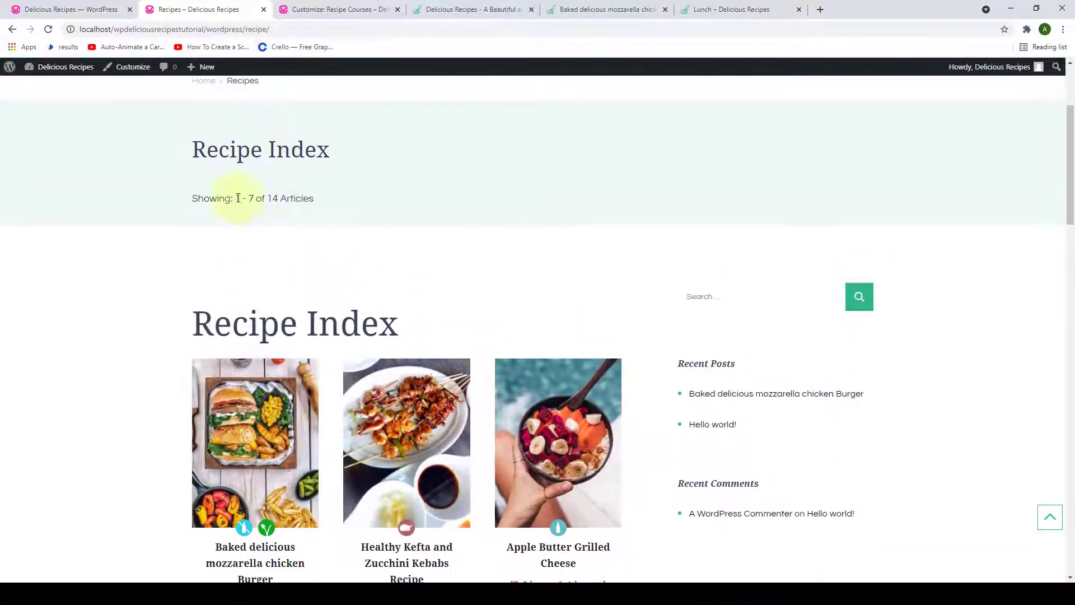
pyautogui.scroll(-2, 342, 230)
pyautogui.scroll(3, 393, 233)
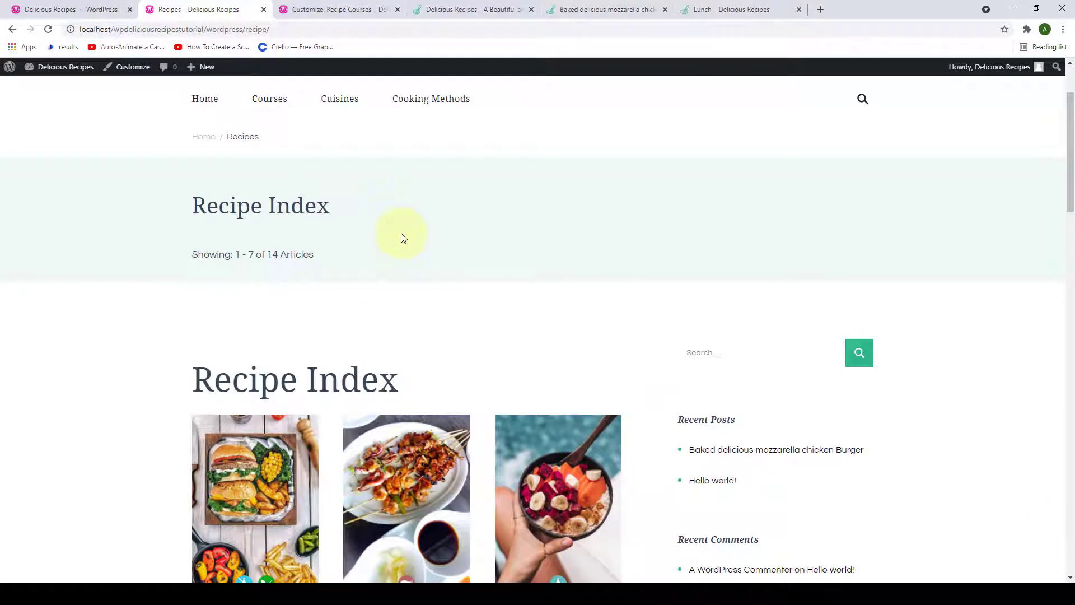
pyautogui.scroll(-2, 401, 233)
pyautogui.moveTo(414, 269); pyautogui.dragTo(199, 277)
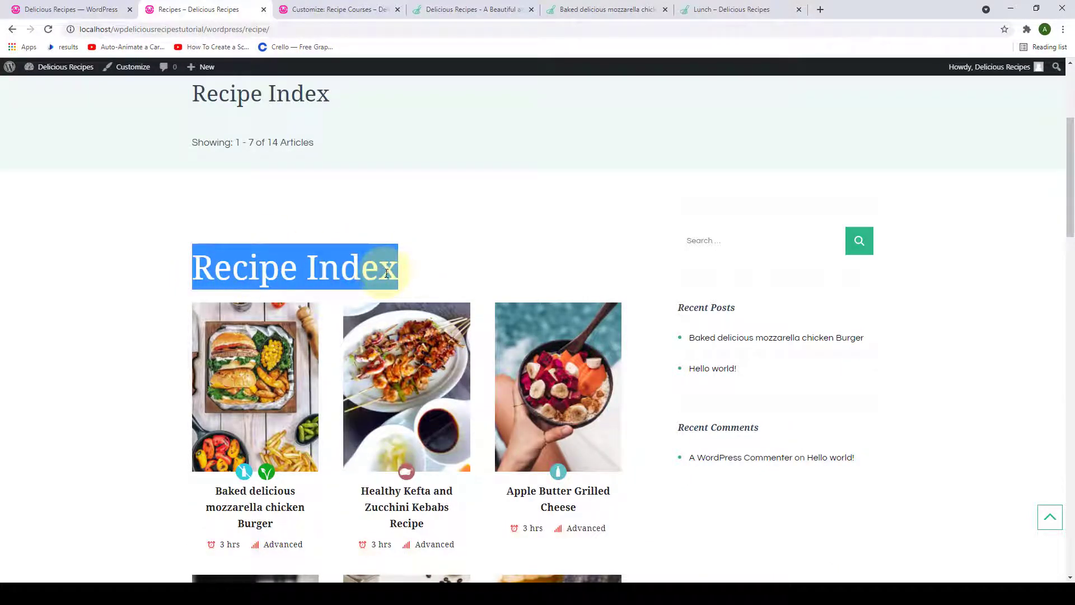
# Disable Enable Archive Header, save, and reload the archive page to confirm the change.
pyautogui.click(66, 10)
pyautogui.click(385, 208)
pyautogui.click(1010, 557)
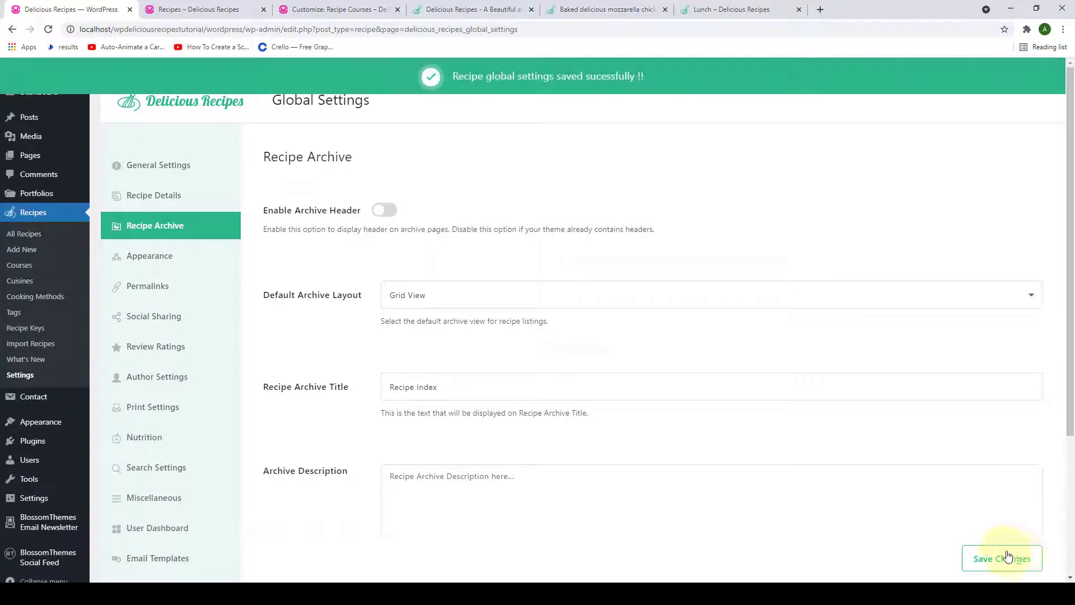
pyautogui.click(179, 10)
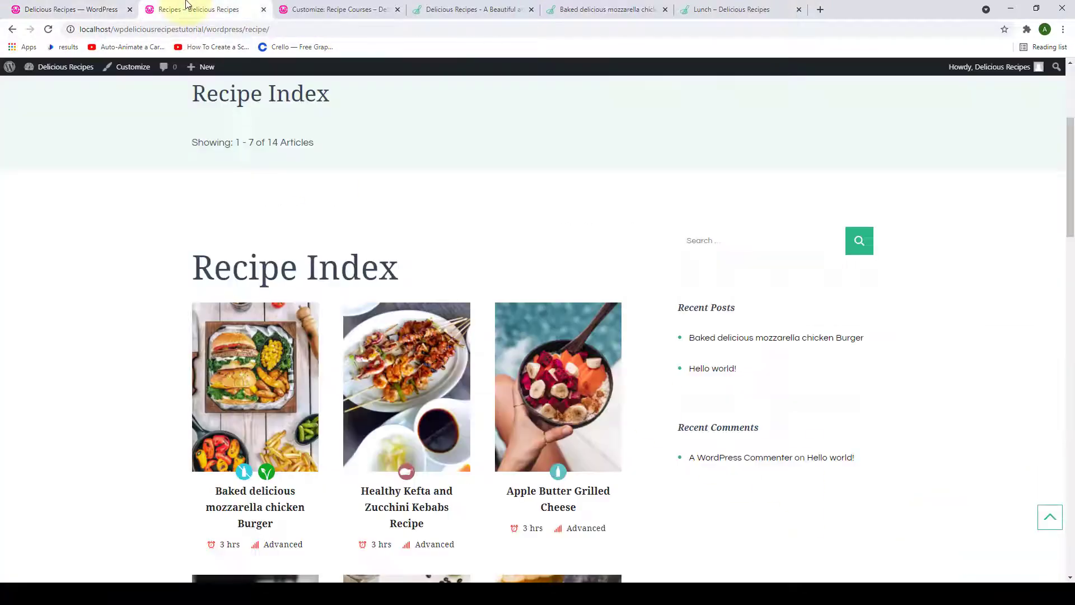
pyautogui.click(49, 27)
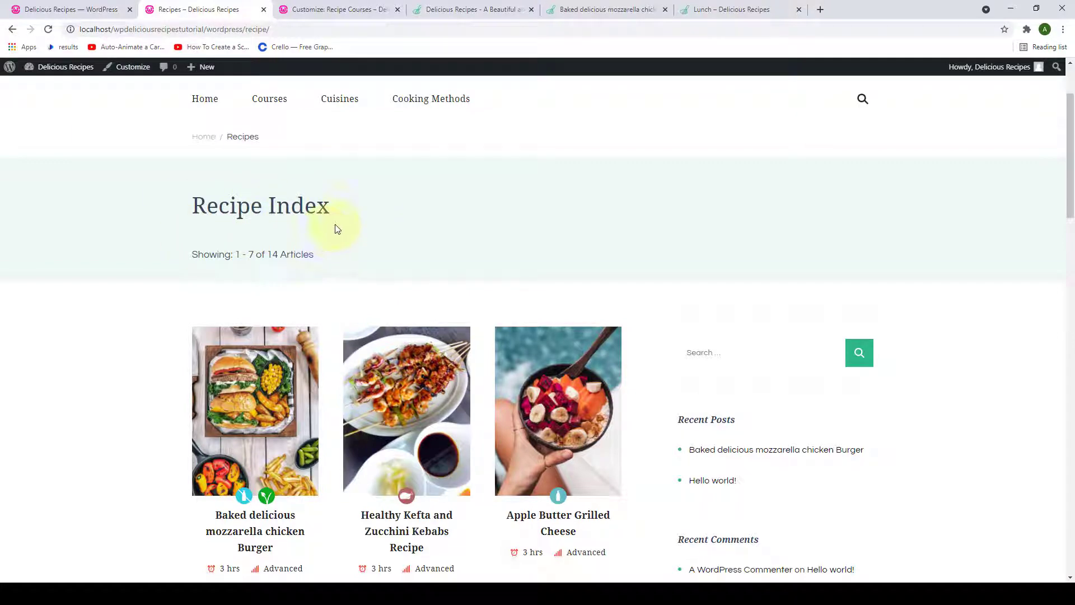
# Review the archive layout options, keep Grid View, and look over the archive page.
pyautogui.click(82, 9)
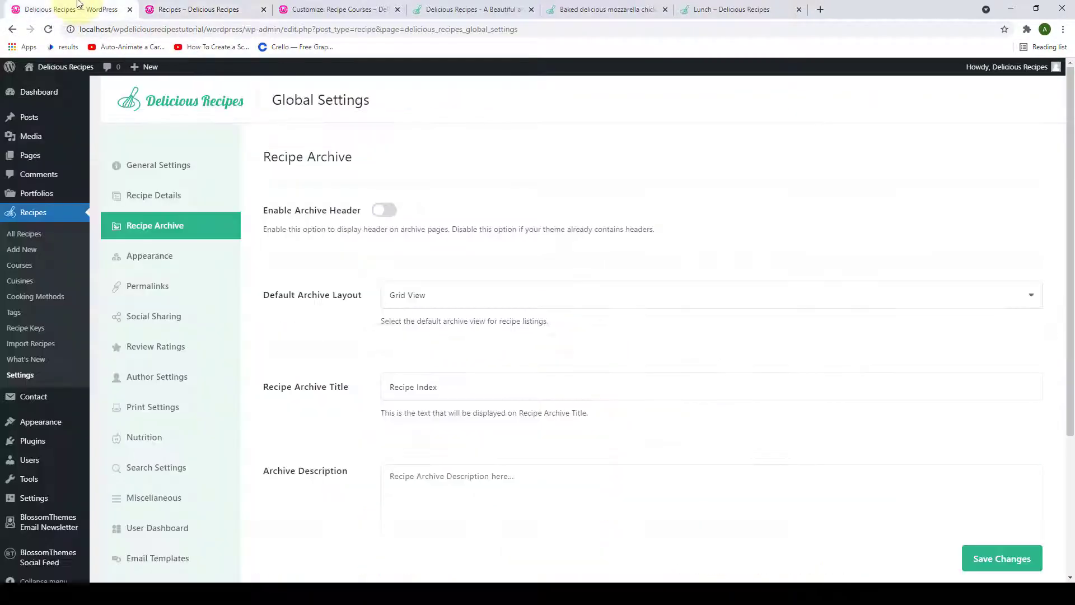
pyautogui.scroll(-2, 367, 277)
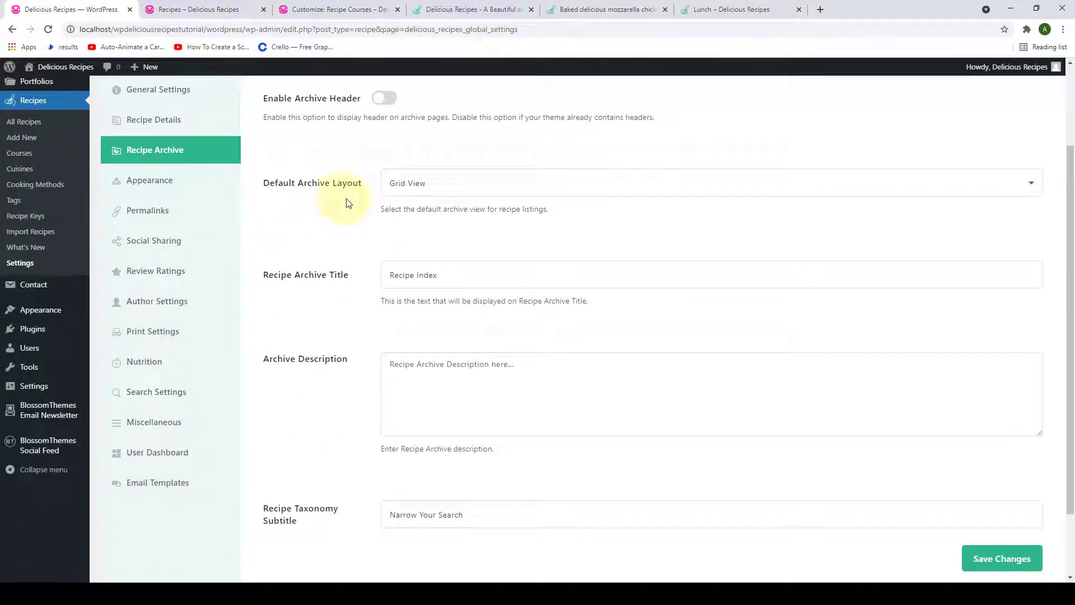
pyautogui.click(437, 182)
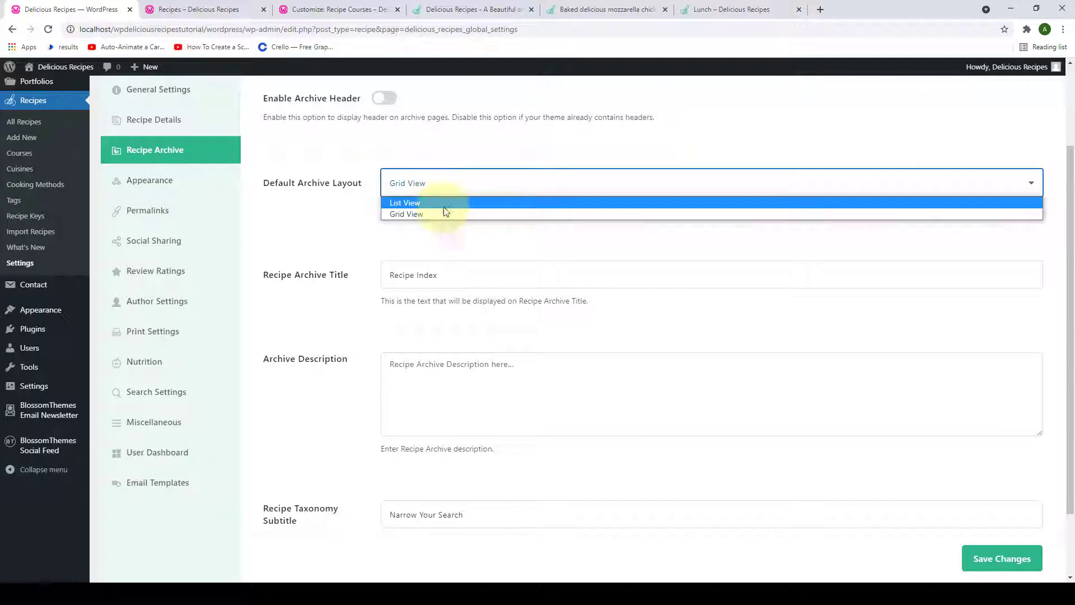
pyautogui.click(414, 214)
pyautogui.click(201, 9)
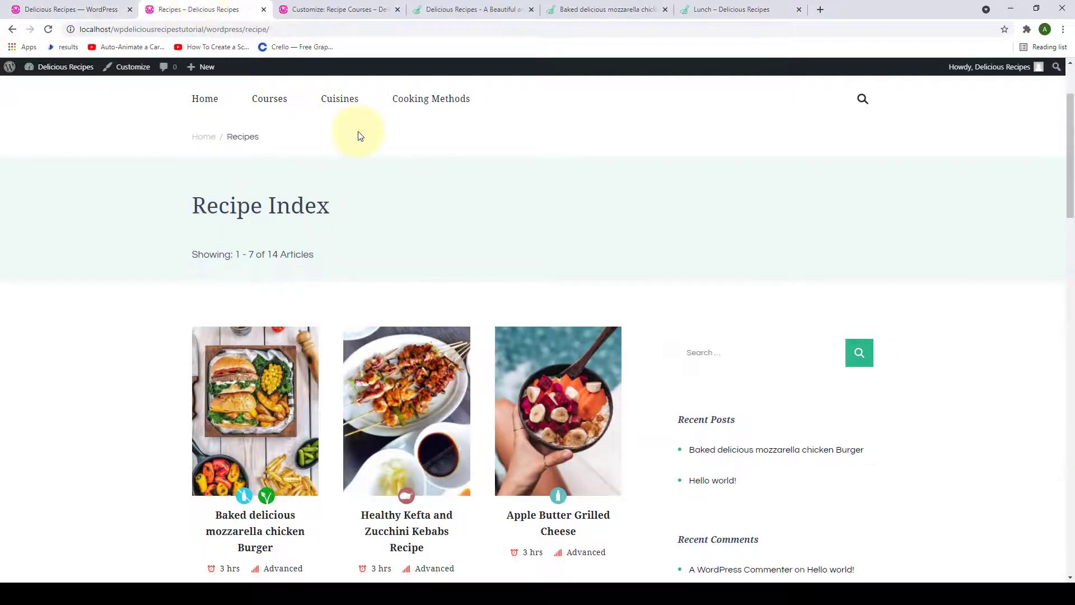
pyautogui.scroll(-4, 360, 242)
pyautogui.scroll(-10, 442, 322)
pyautogui.scroll(15, 449, 341)
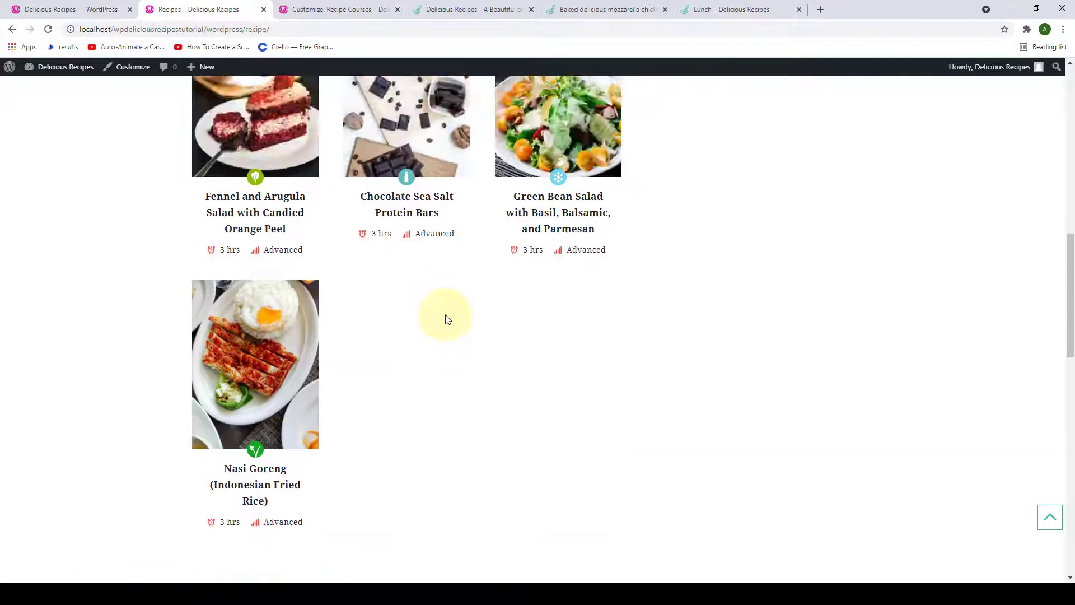
# Set the default archive layout to List View, save, and reload the archive to see the list.
pyautogui.click(71, 9)
pyautogui.click(445, 182)
pyautogui.click(432, 204)
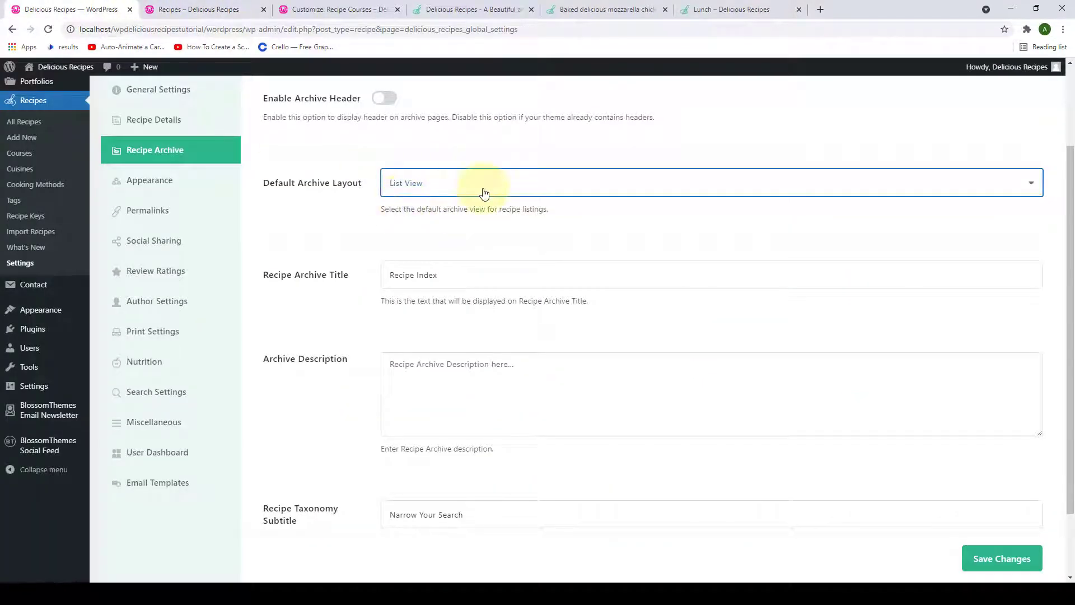
pyautogui.click(1027, 566)
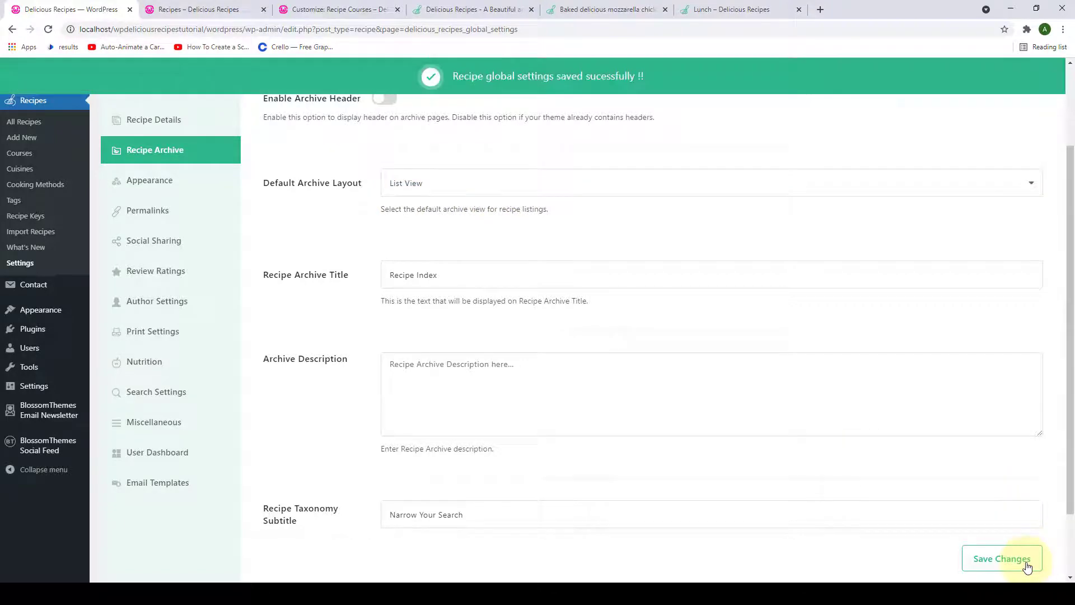
pyautogui.click(216, 9)
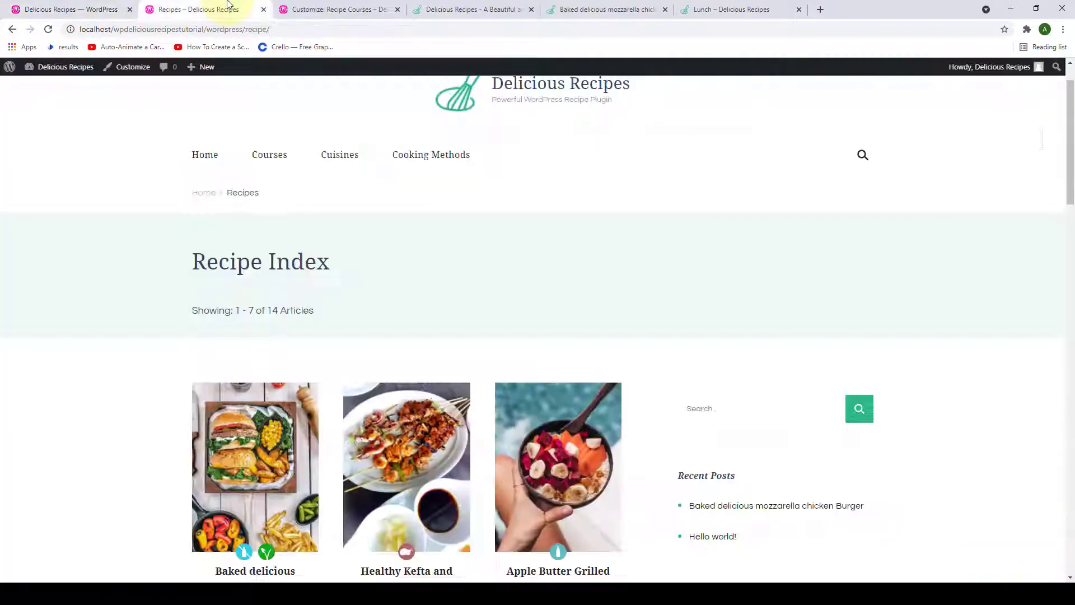
pyautogui.click(47, 29)
pyautogui.scroll(-4, 436, 250)
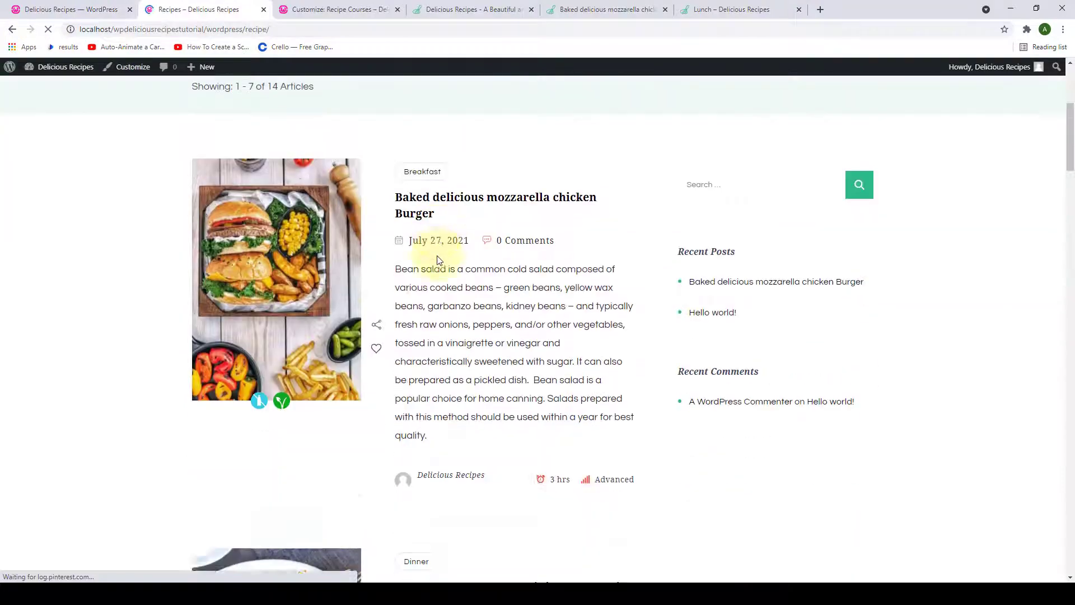
pyautogui.scroll(-20, 440, 257)
pyautogui.scroll(20, 454, 364)
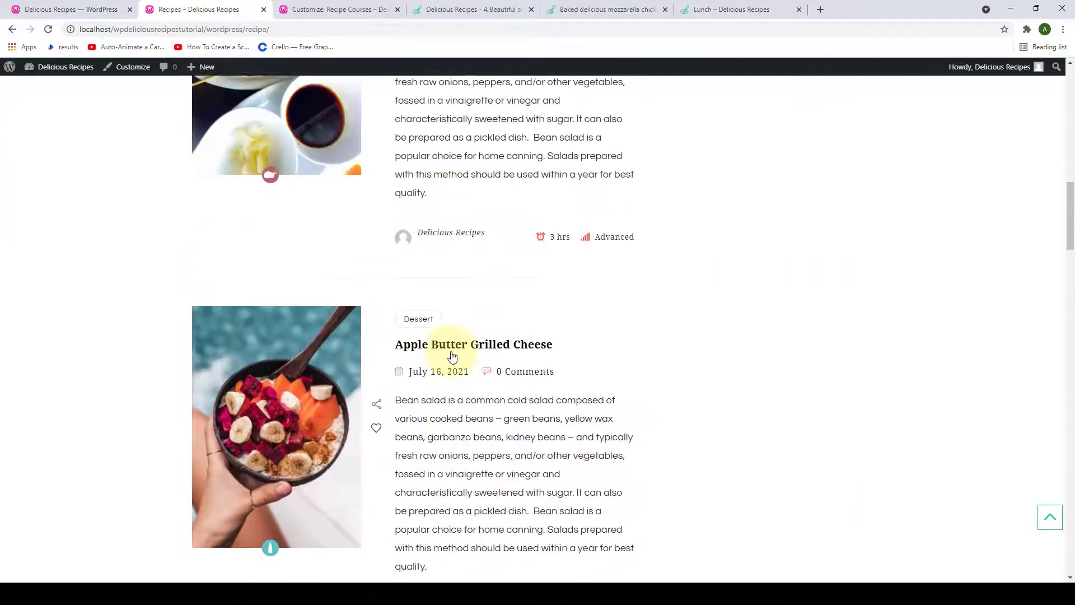
pyautogui.scroll(15, 448, 350)
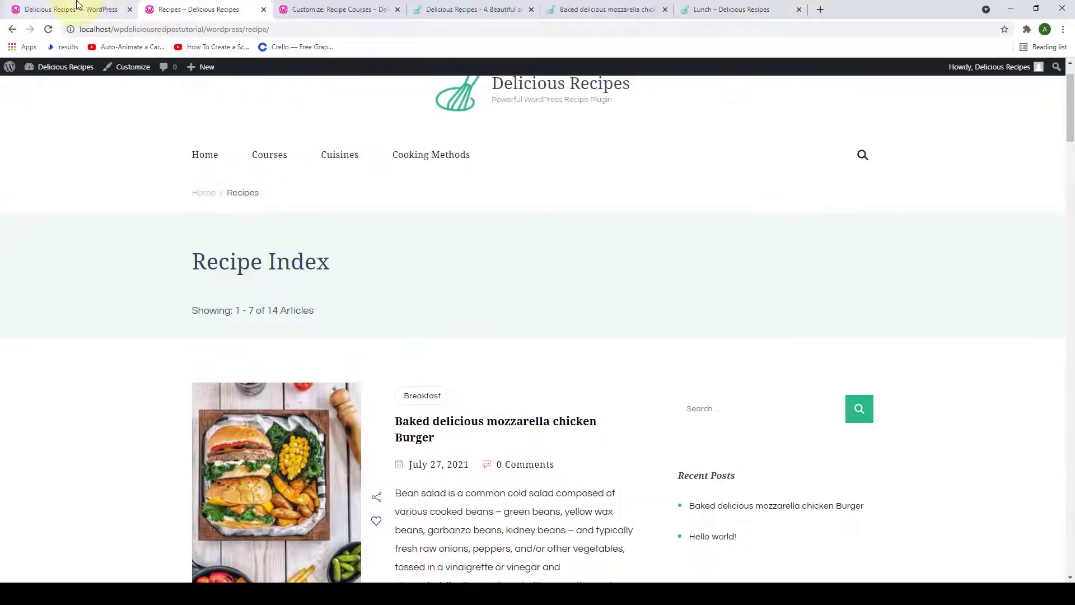
# Set the layout back to Grid View and edit the archive title to 'Recipe Archive Page'.
pyautogui.click(77, 7)
pyautogui.click(442, 185)
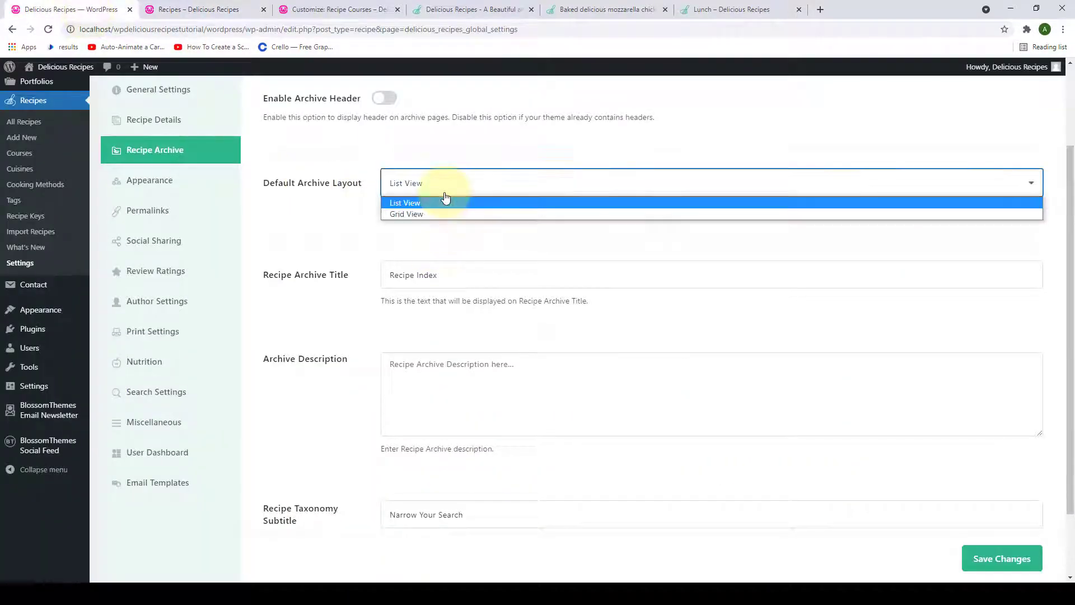
pyautogui.click(415, 214)
pyautogui.scroll(-1, 307, 250)
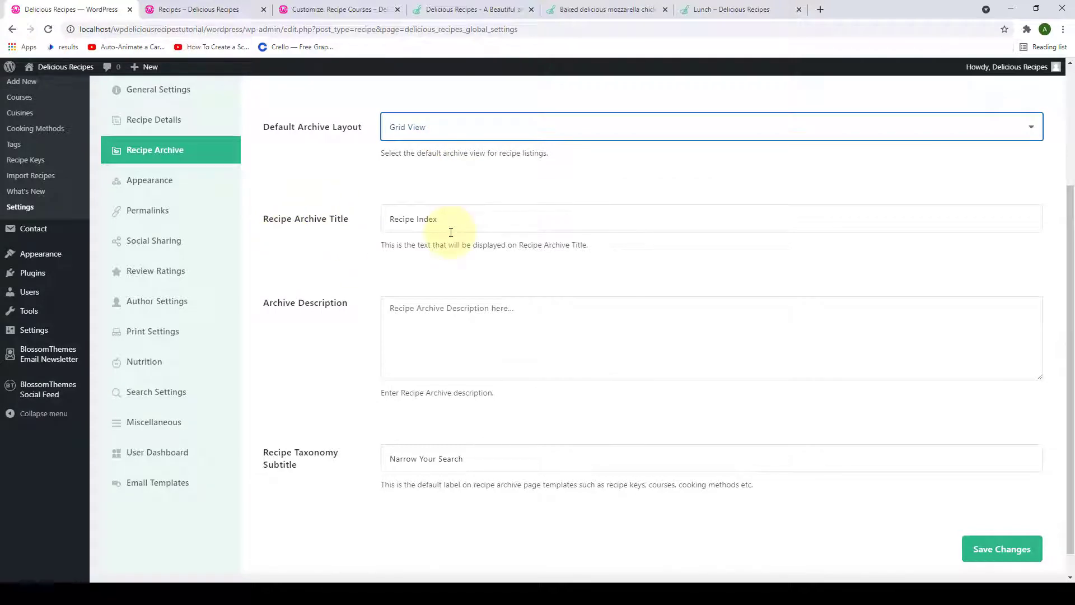
pyautogui.moveTo(447, 223); pyautogui.dragTo(416, 221)
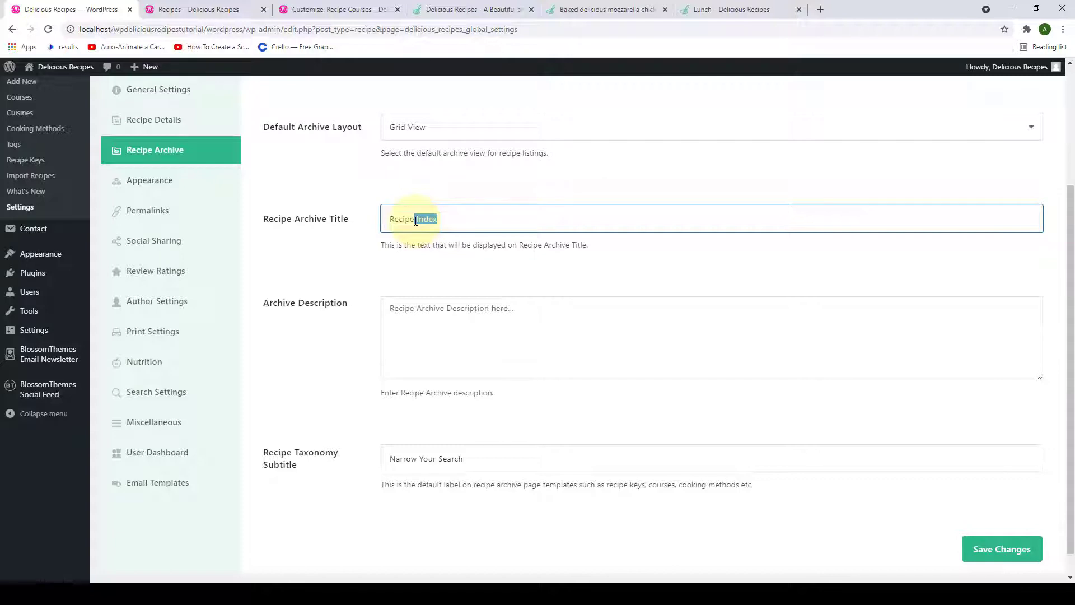
pyautogui.press('BackSpace')
# Save and reload the archive page to see the new title in the grid layout.
pyautogui.click(990, 547)
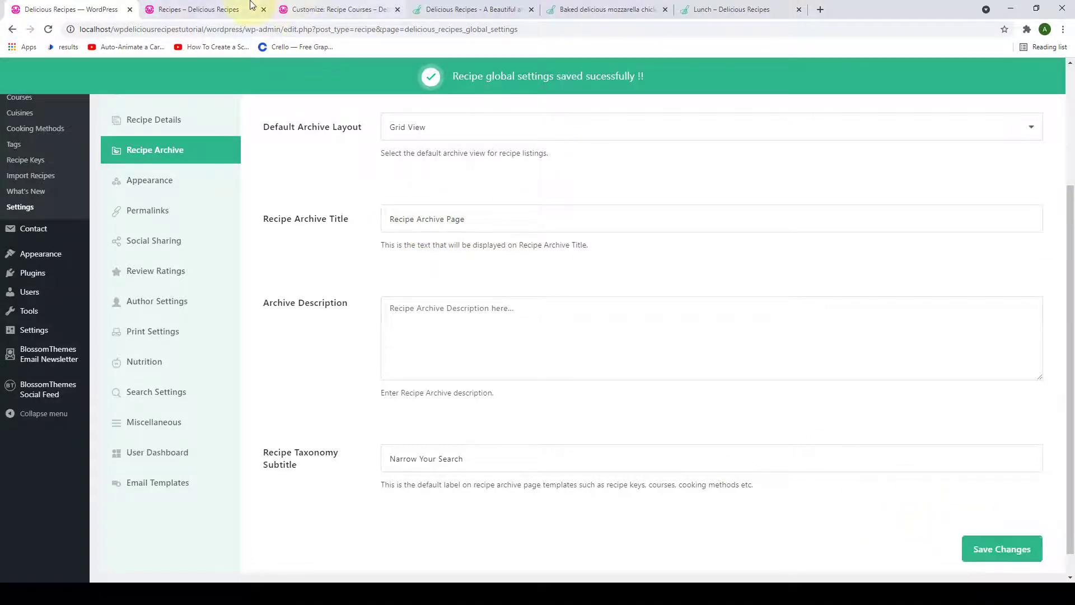
pyautogui.click(216, 10)
pyautogui.click(48, 29)
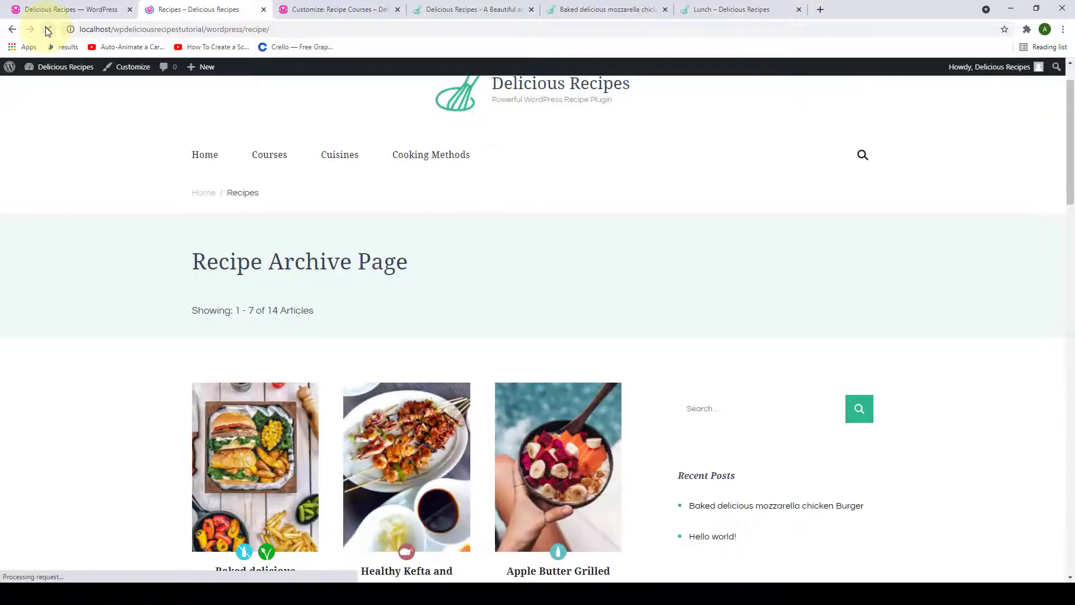
pyautogui.scroll(-2, 177, 197)
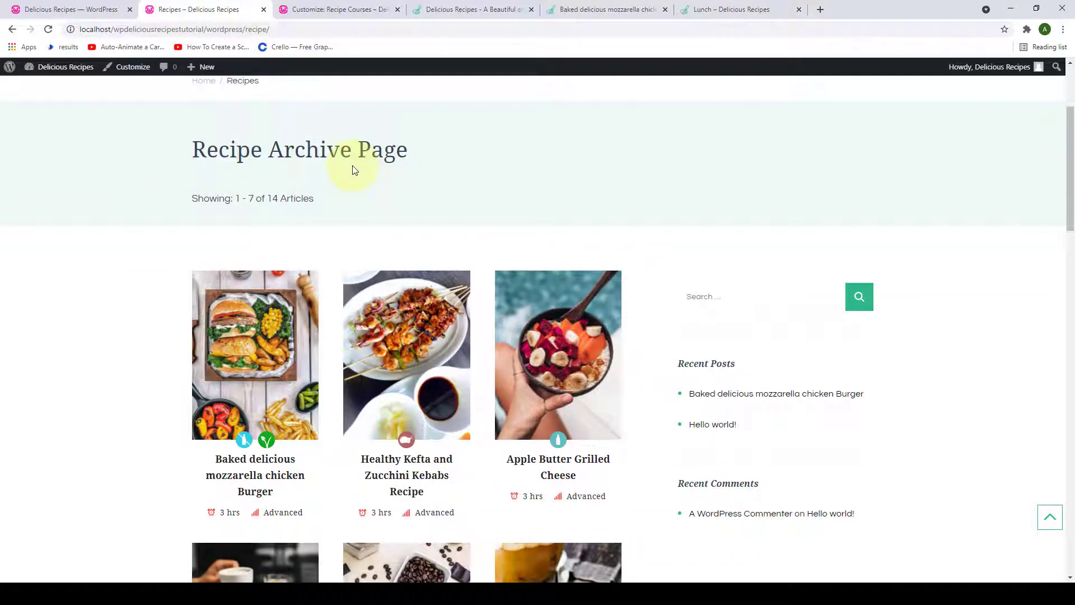
pyautogui.click(88, 12)
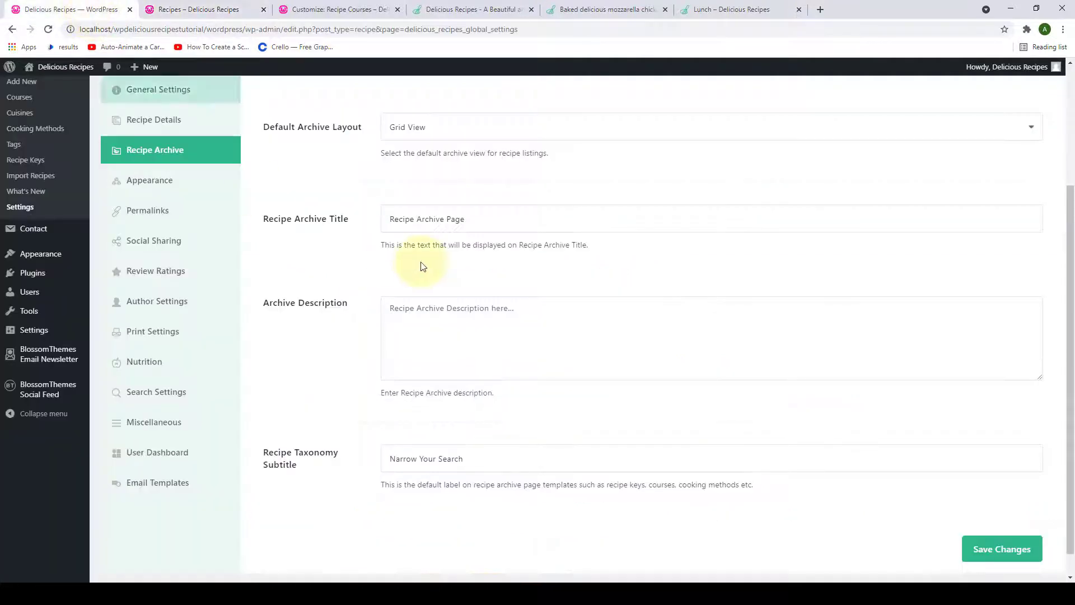
# Enter 'This is the recipe archive index page' as the Archive Description and save.
pyautogui.scroll(-1, 420, 266)
pyautogui.click(427, 285)
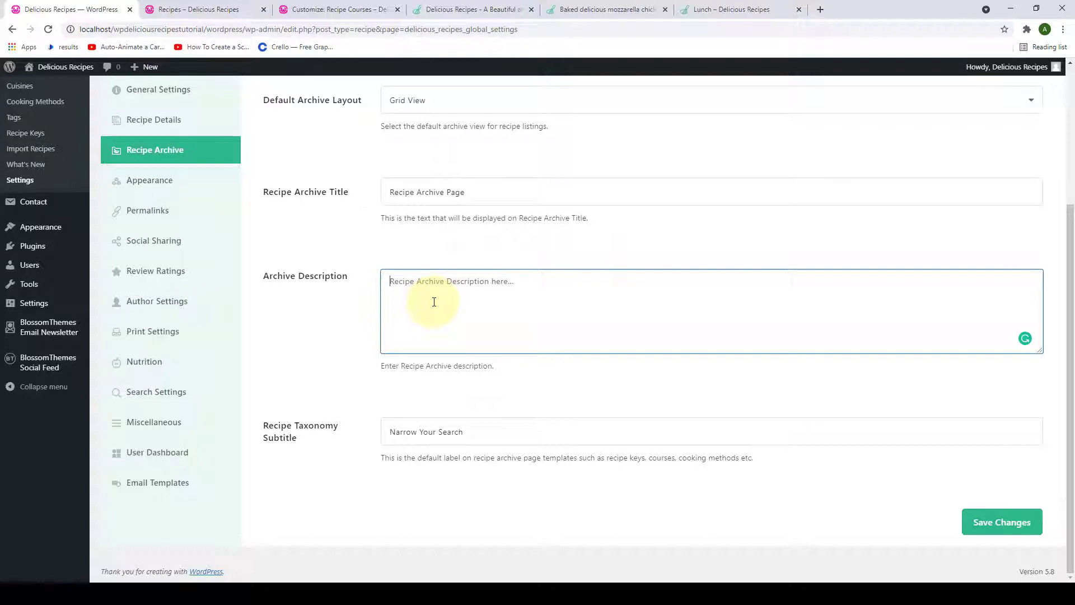
pyautogui.write('This is teh he recipe archive index page')
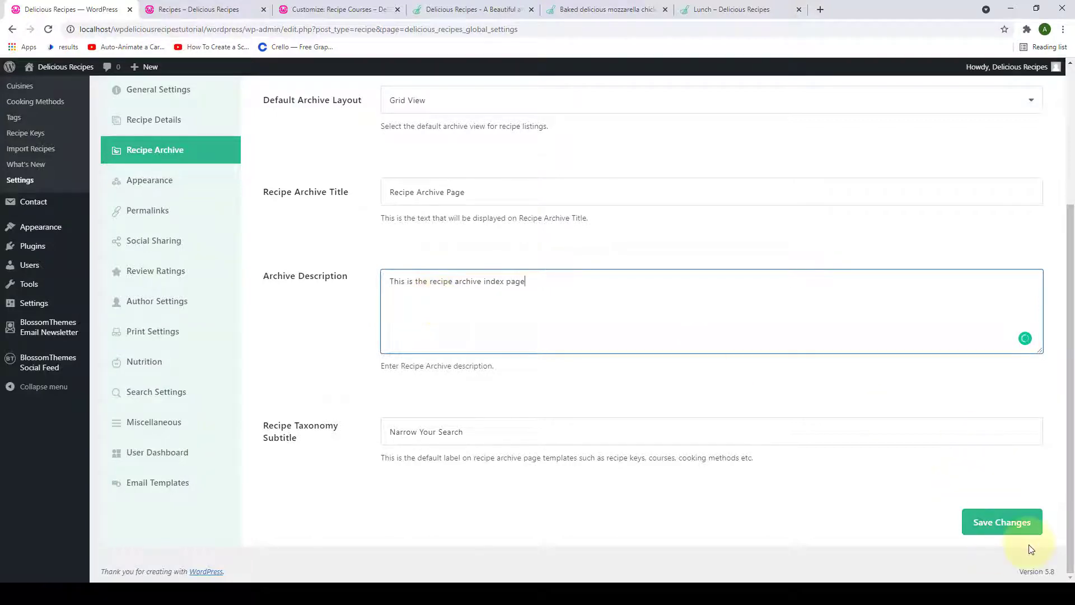
pyautogui.click(1023, 536)
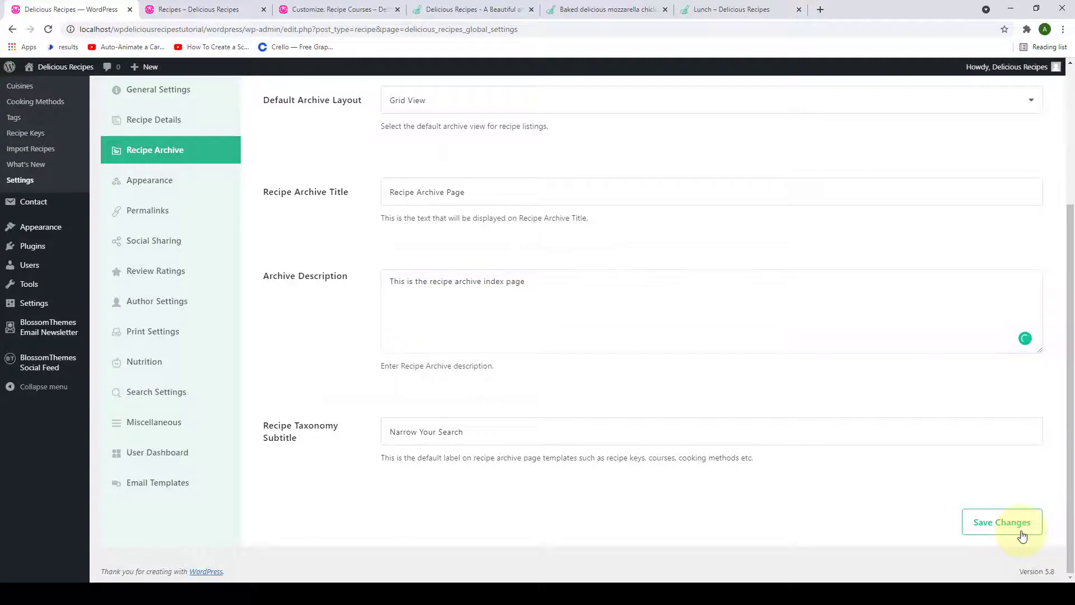
# Reload the archive page and check the new description under the Recipe Archive Page title.
pyautogui.click(221, 7)
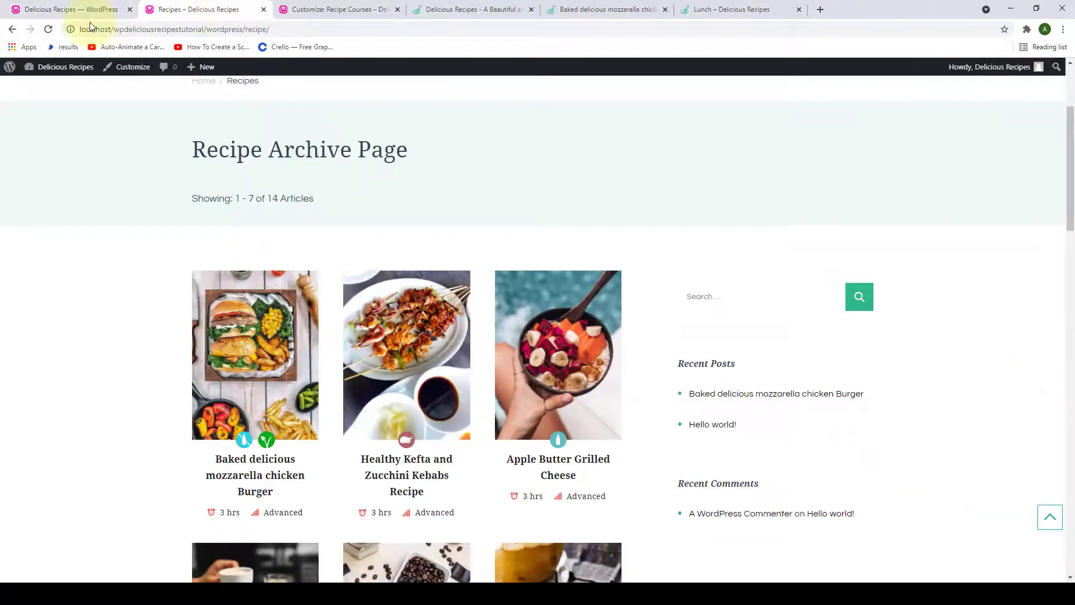
pyautogui.click(49, 29)
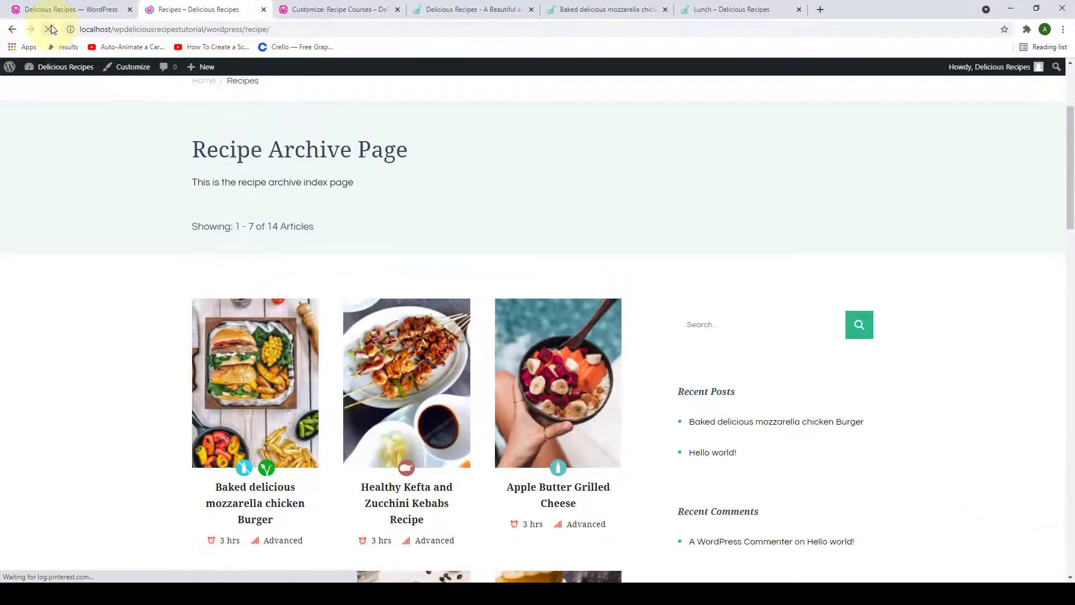
pyautogui.tripleClick(193, 182)
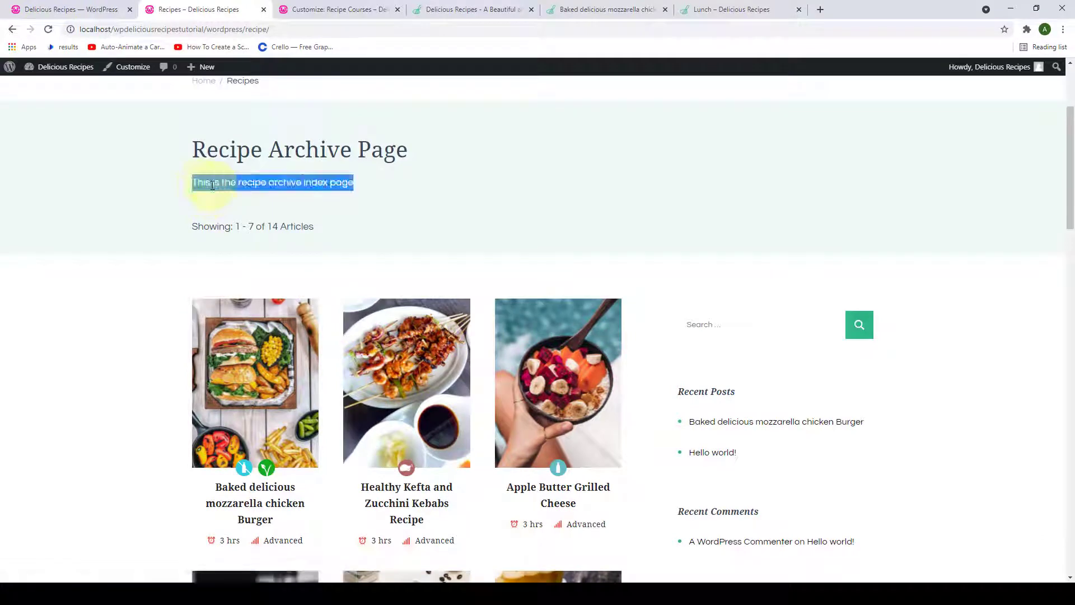
pyautogui.click(350, 194)
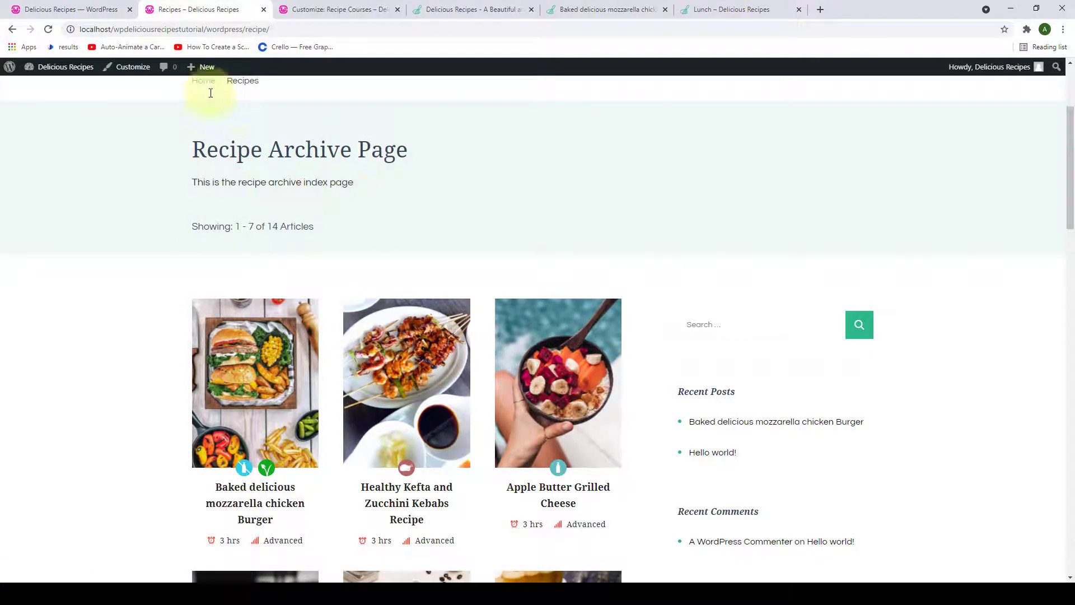
pyautogui.click(95, 5)
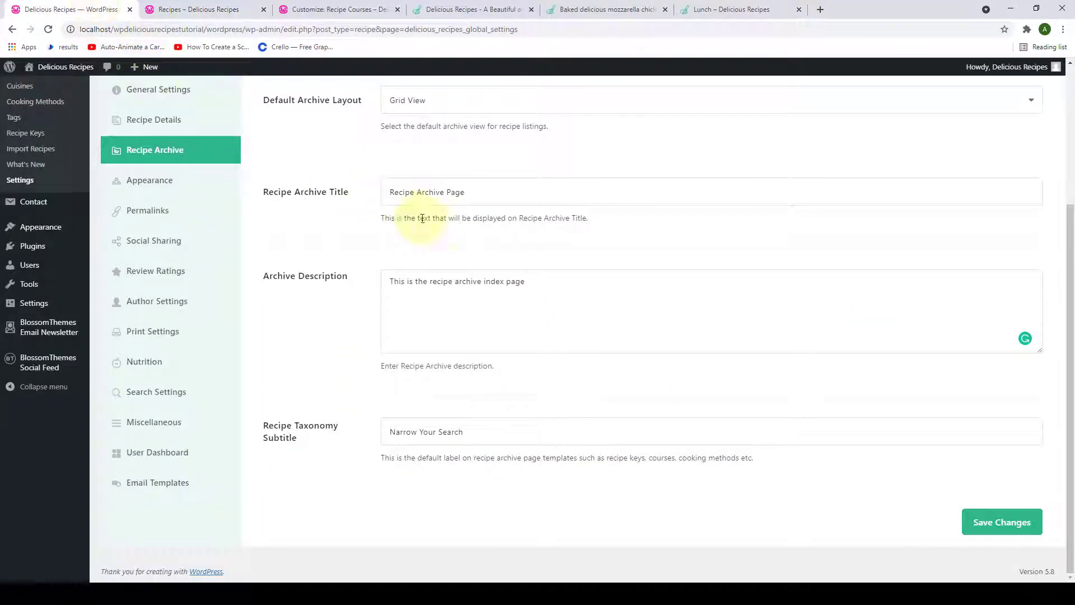
# Change the archive title back to 'Recipe Index' and delete all Archive Description text.
pyautogui.moveTo(467, 192); pyautogui.dragTo(418, 196)
pyautogui.press('BackSpace')
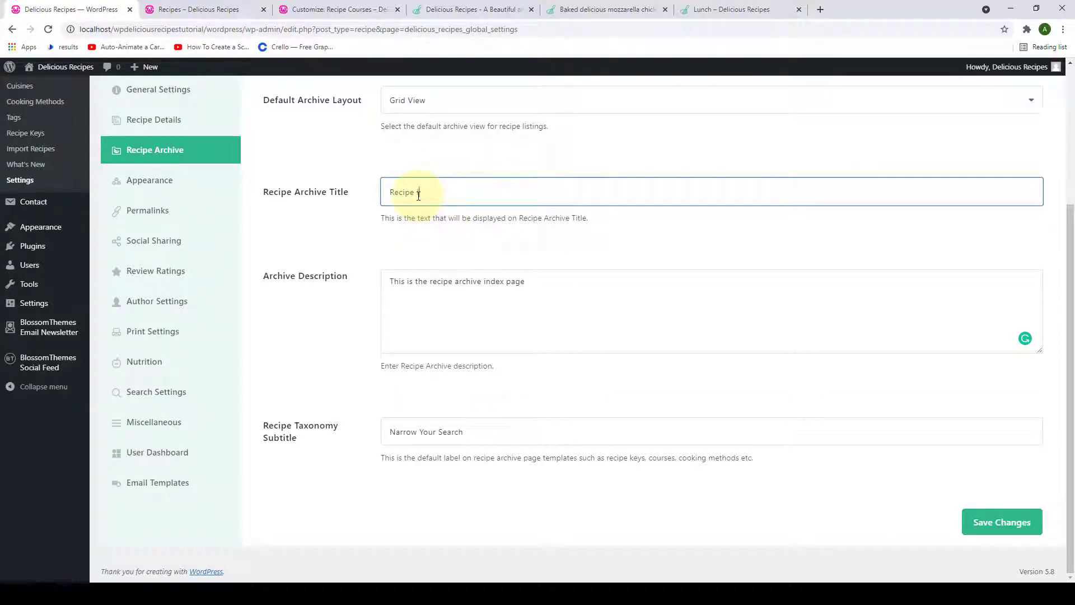
pyautogui.tripleClick(485, 282)
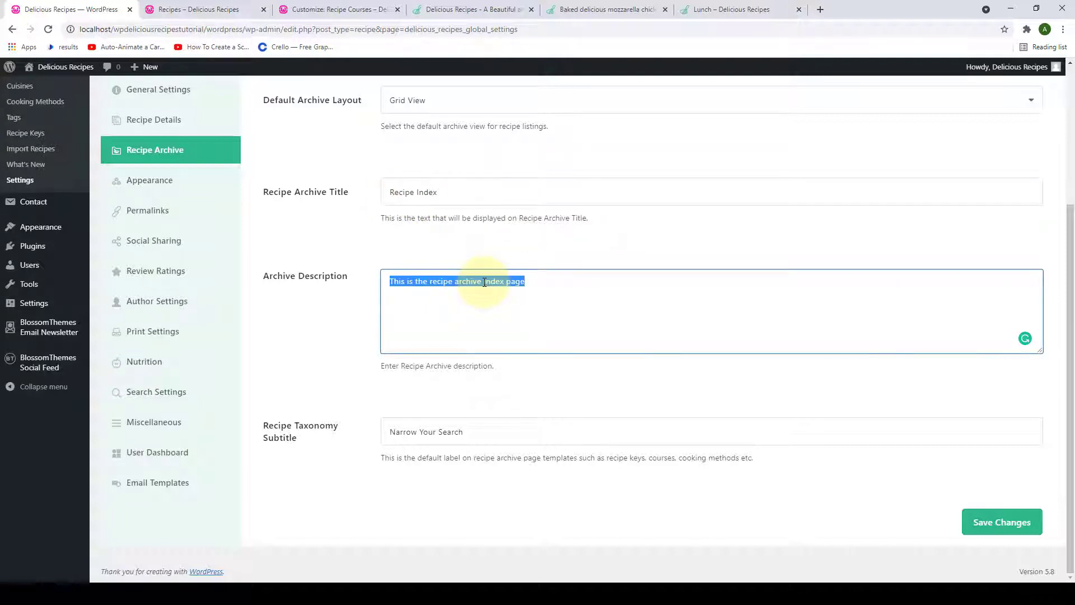
pyautogui.press('BackSpace')
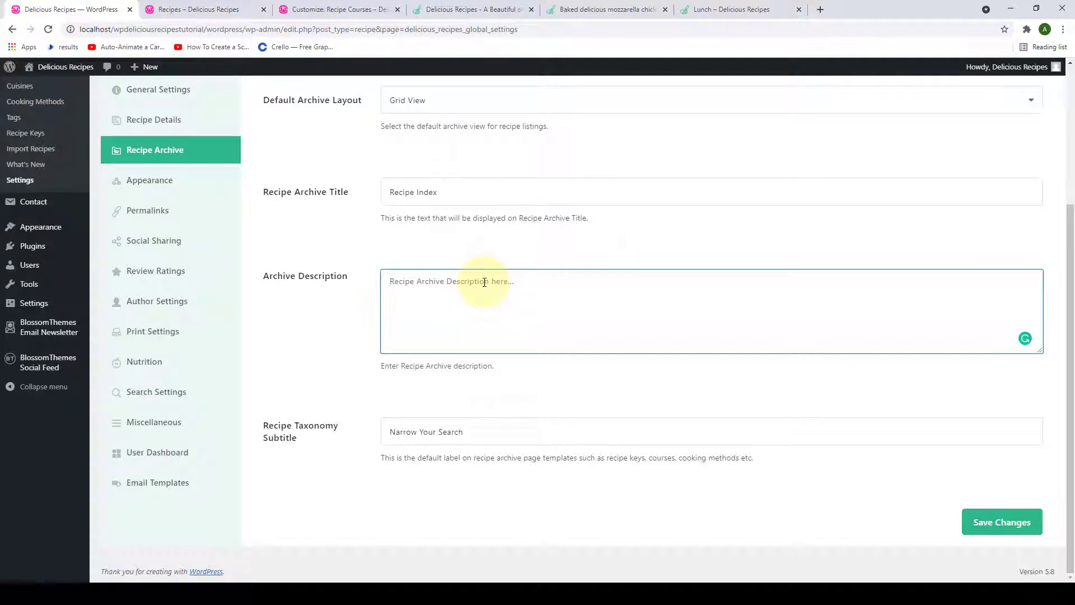
pyautogui.click(313, 350)
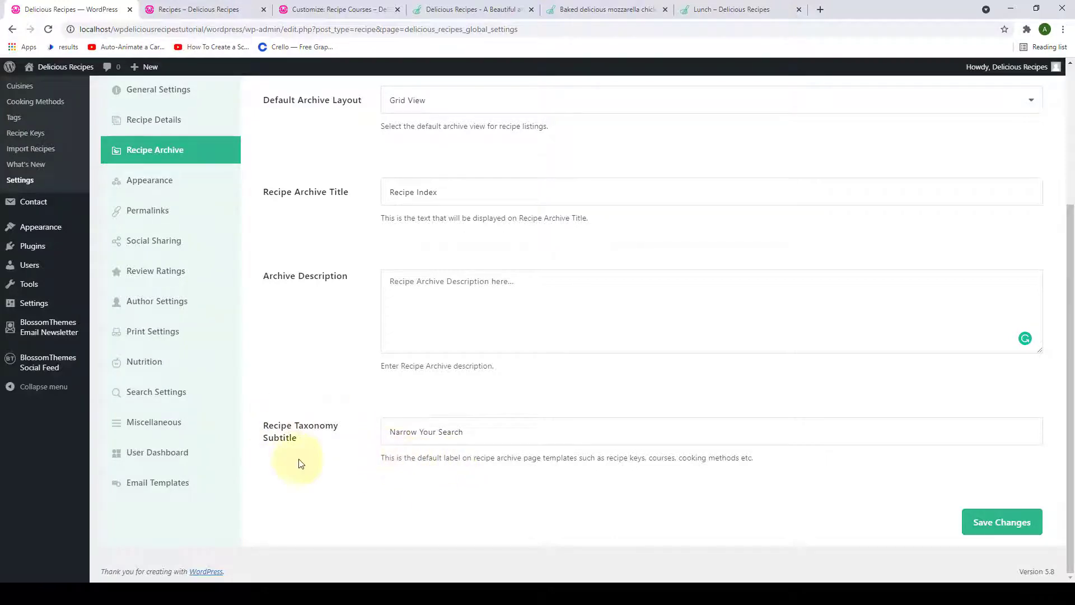
# Open the site's Recipe Cuisines page to check its Narrow Your Search subtitle.
pyautogui.click(246, 9)
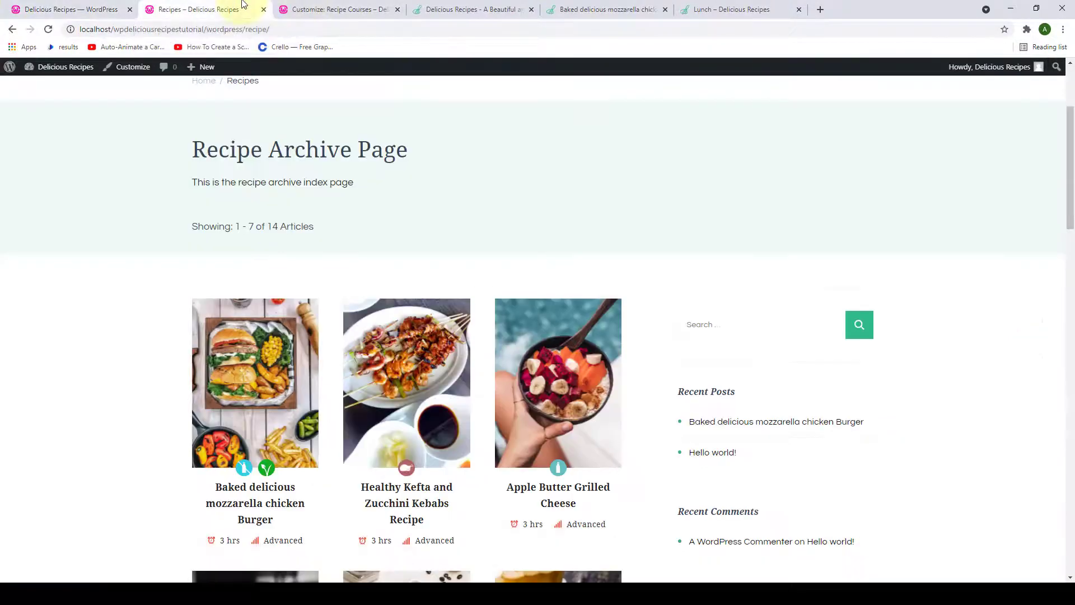
pyautogui.scroll(3, 348, 229)
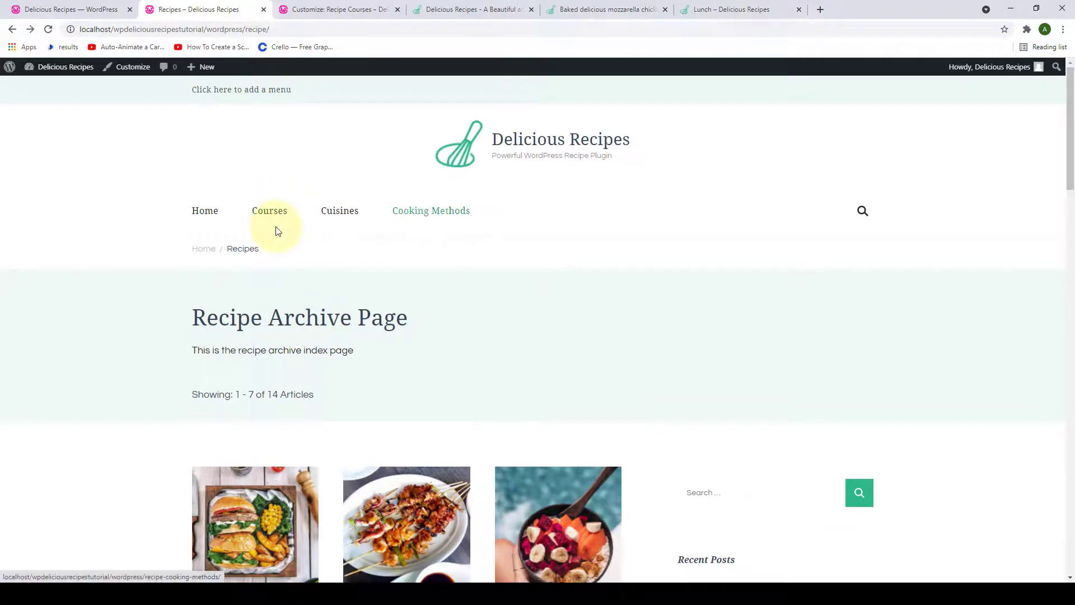
pyautogui.click(330, 212)
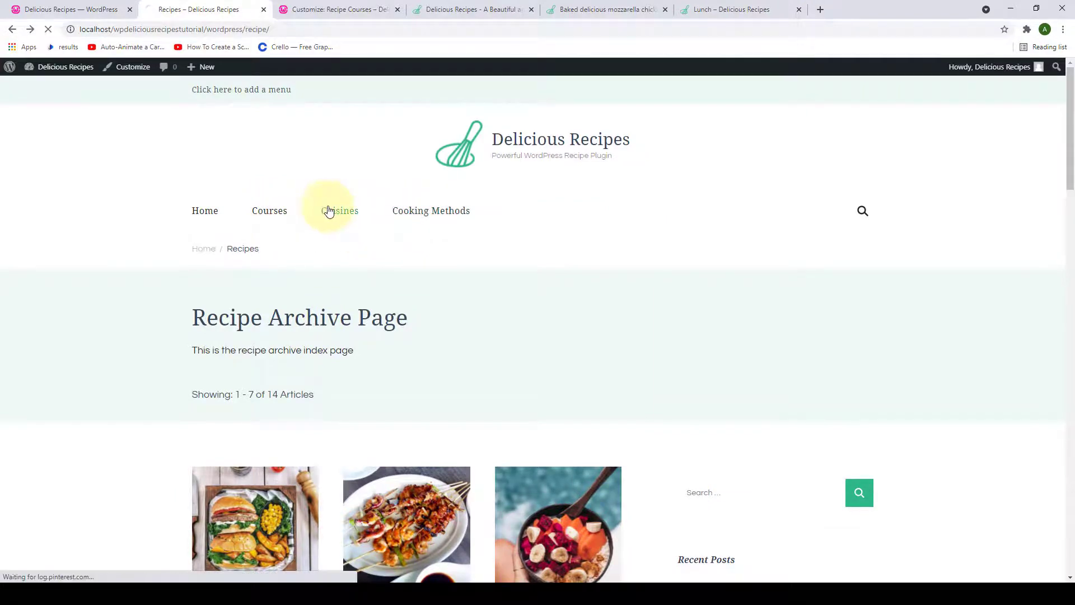
pyautogui.scroll(-3, 379, 276)
pyautogui.moveTo(480, 269); pyautogui.dragTo(380, 273)
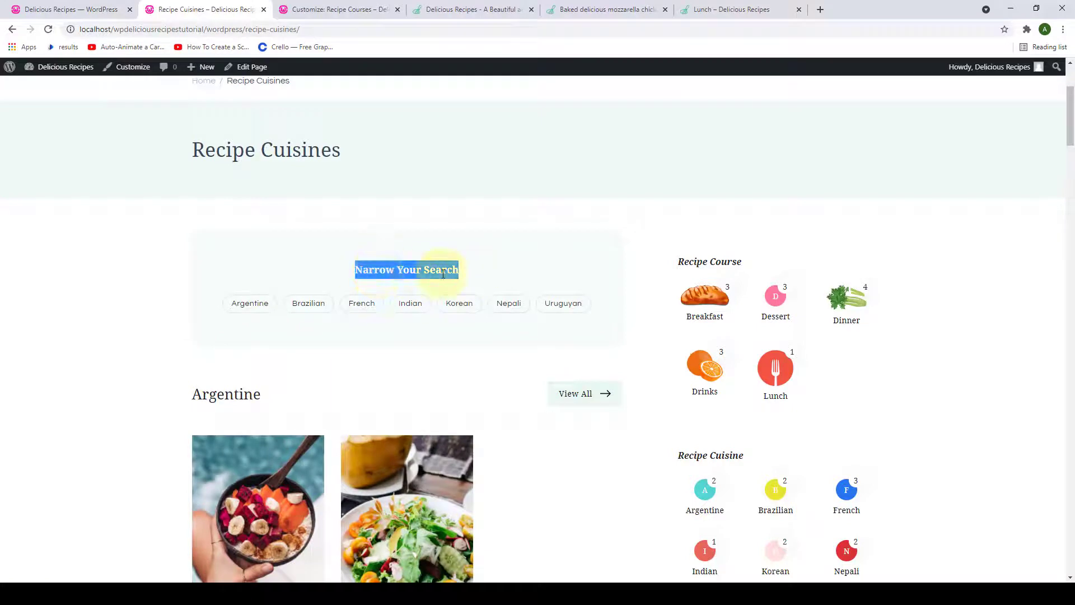
pyautogui.click(61, 9)
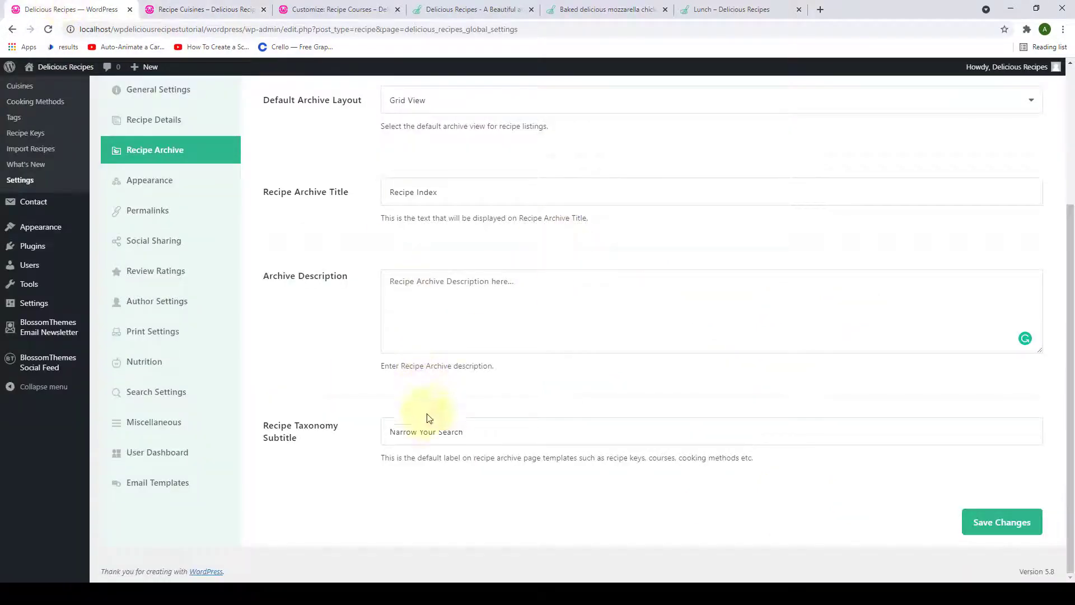
# Replace the Recipe Taxonomy Subtitle 'Narrow Your Search' with 'Search From Here' and save.
pyautogui.tripleClick(437, 430)
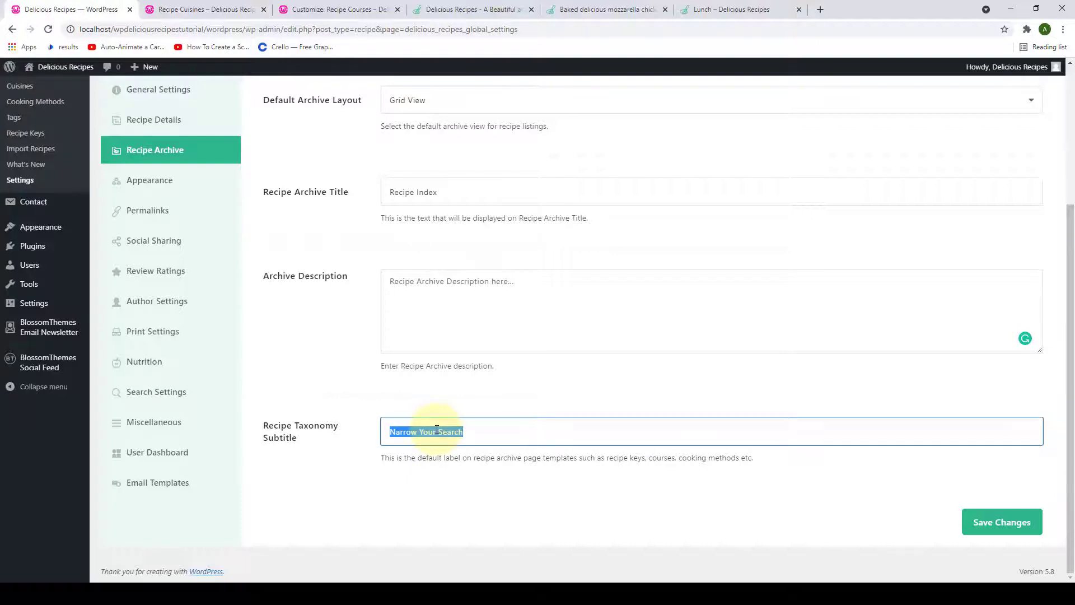
pyautogui.tripleClick(437, 430)
pyautogui.hotkey('ctrl', 'c')
pyautogui.press('BackSpace')
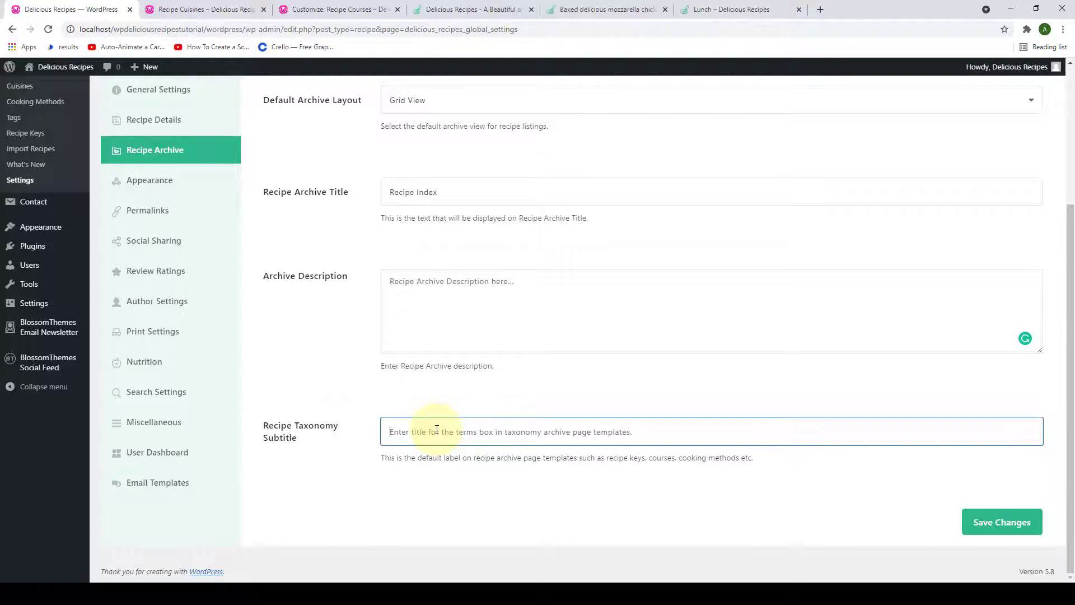
pyautogui.write('Search From Here')
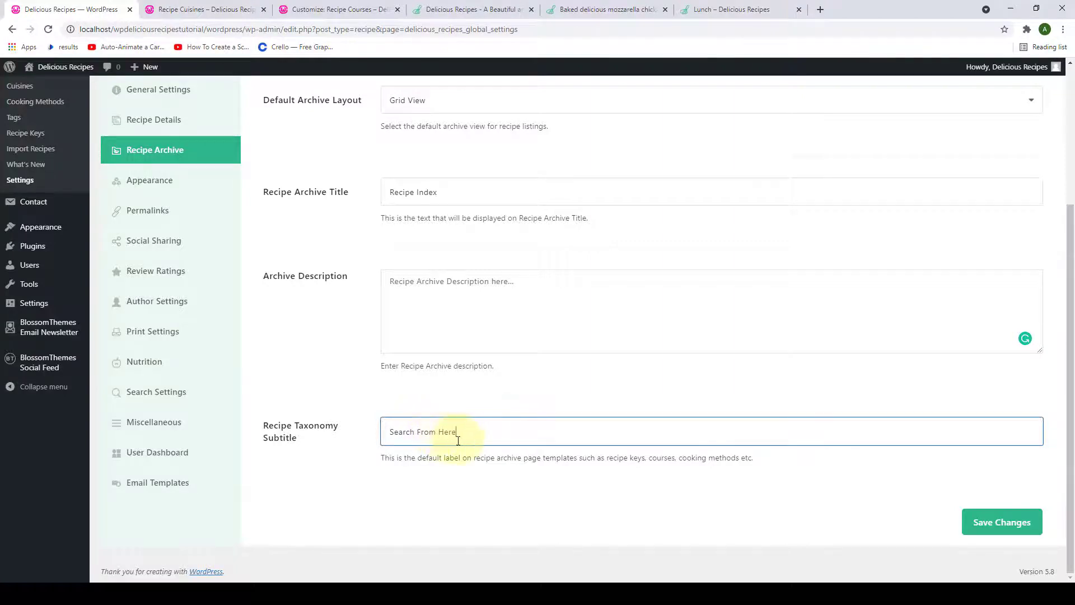
pyautogui.click(1007, 536)
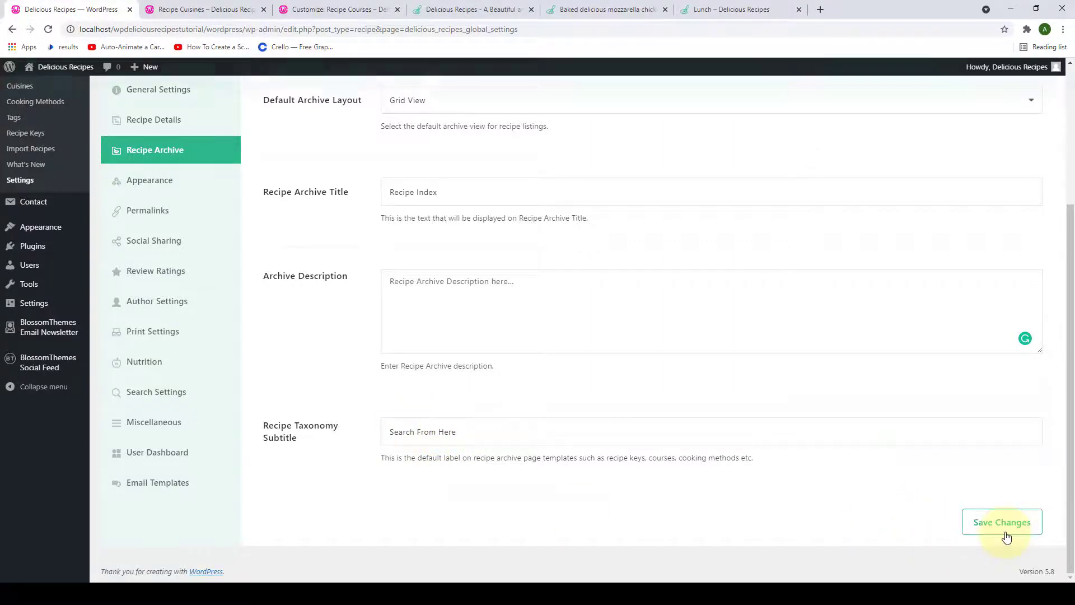
# Reload the Recipe Cuisines page and confirm 'Search From Here' appears above the cuisine list.
pyautogui.click(234, 5)
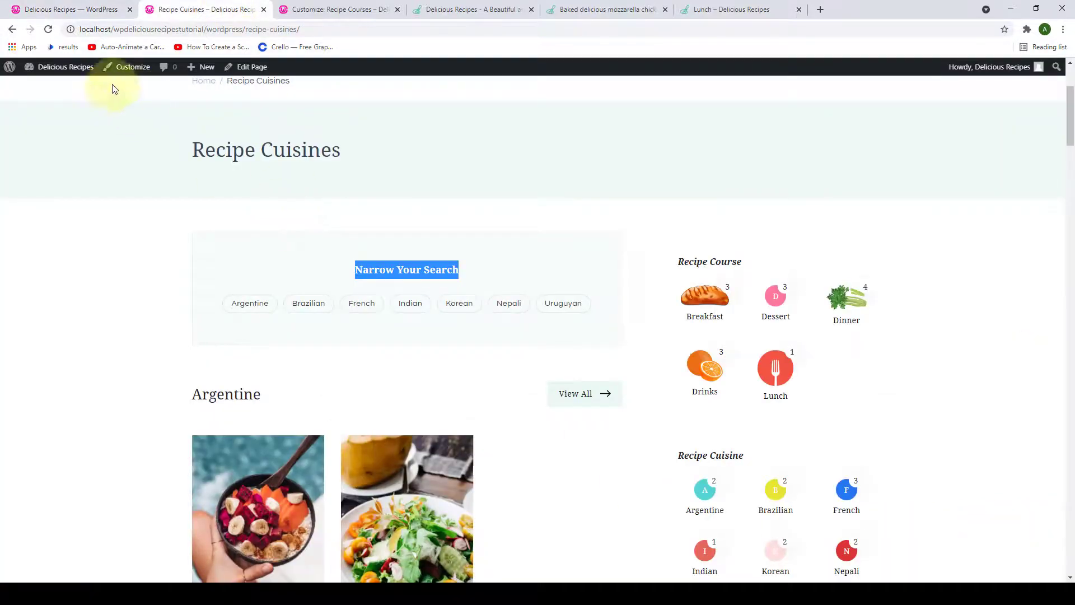
pyautogui.click(50, 33)
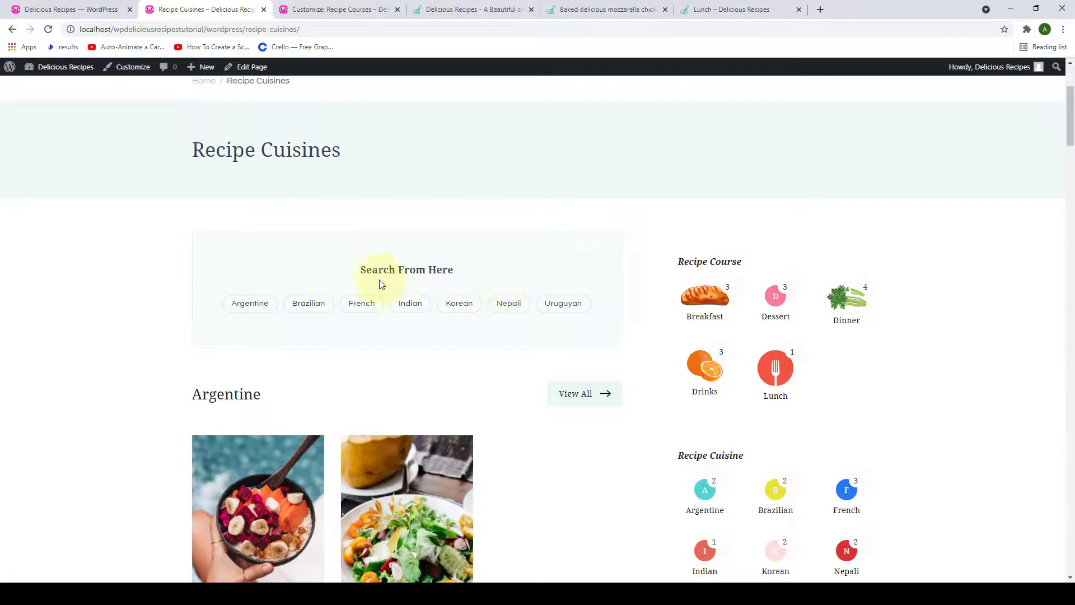
pyautogui.scroll(1, 498, 284)
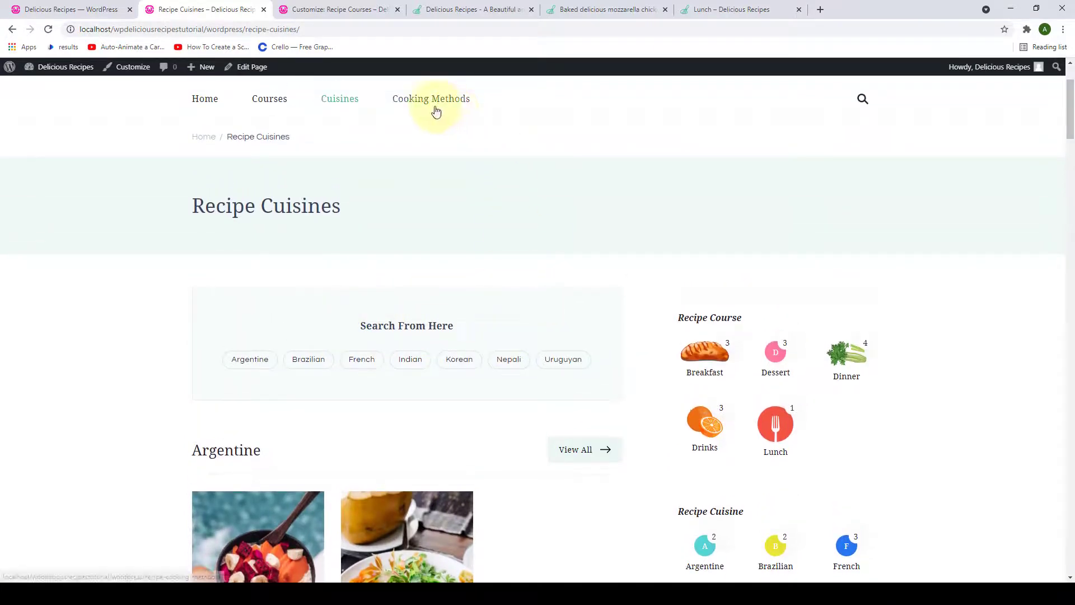
pyautogui.scroll(-1, 449, 310)
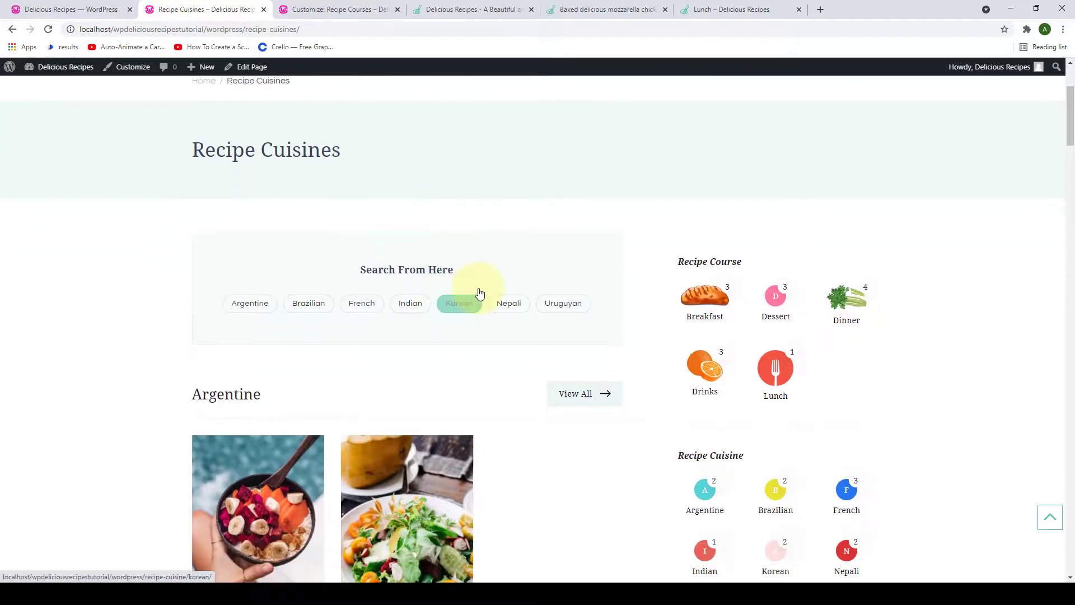
pyautogui.click(104, 9)
# Replace the taxonomy subtitle 'Search From Here' with 'Narrow Your Search' and save the settings.
pyautogui.tripleClick(430, 428)
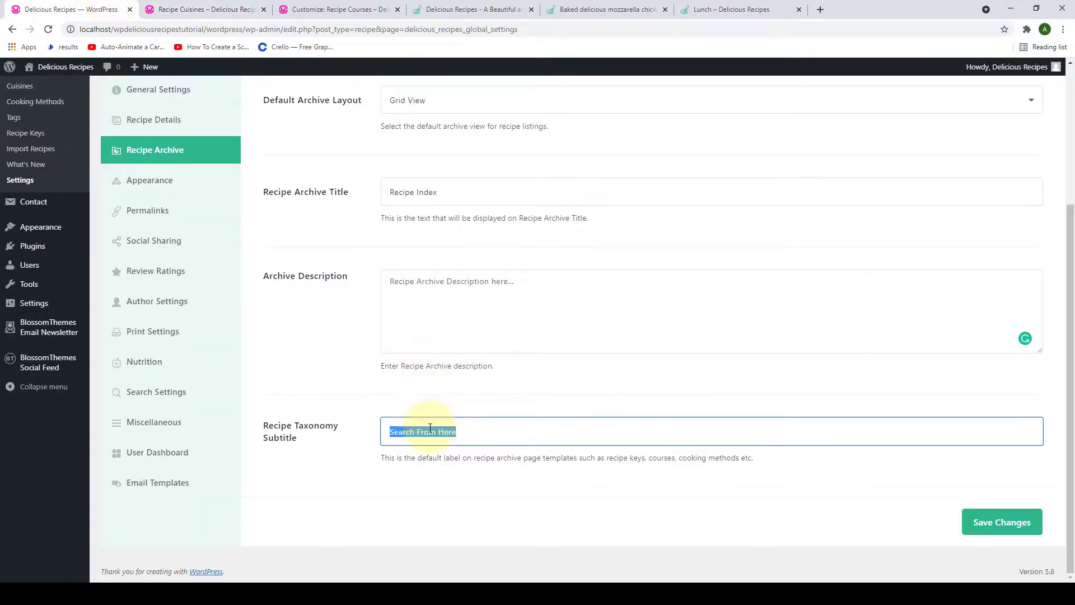
pyautogui.press('BackSpace')
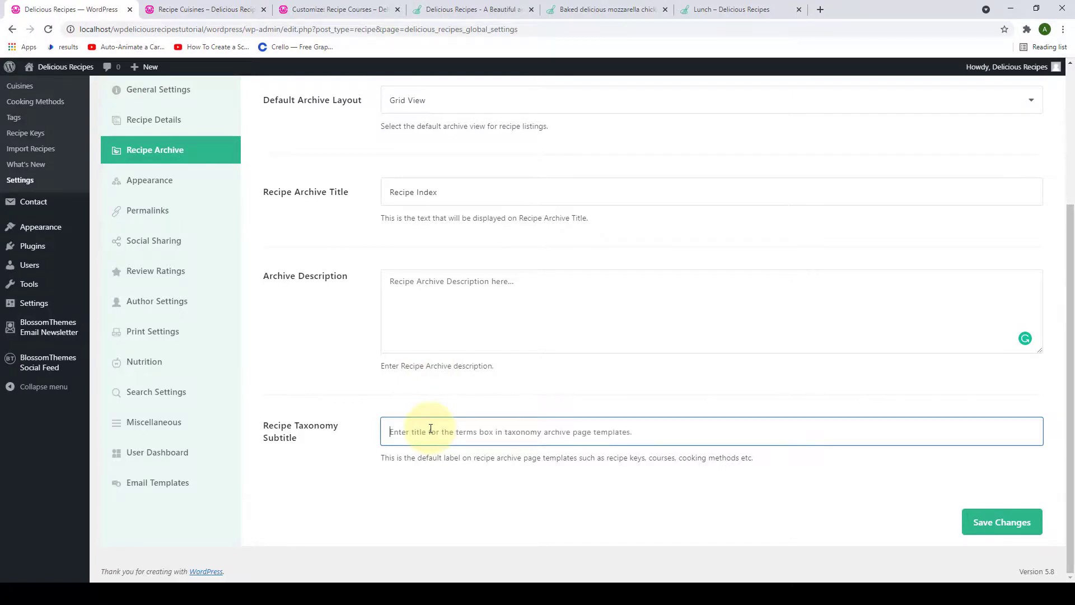
pyautogui.hotkey('ctrl', 'v')
pyautogui.click(989, 521)
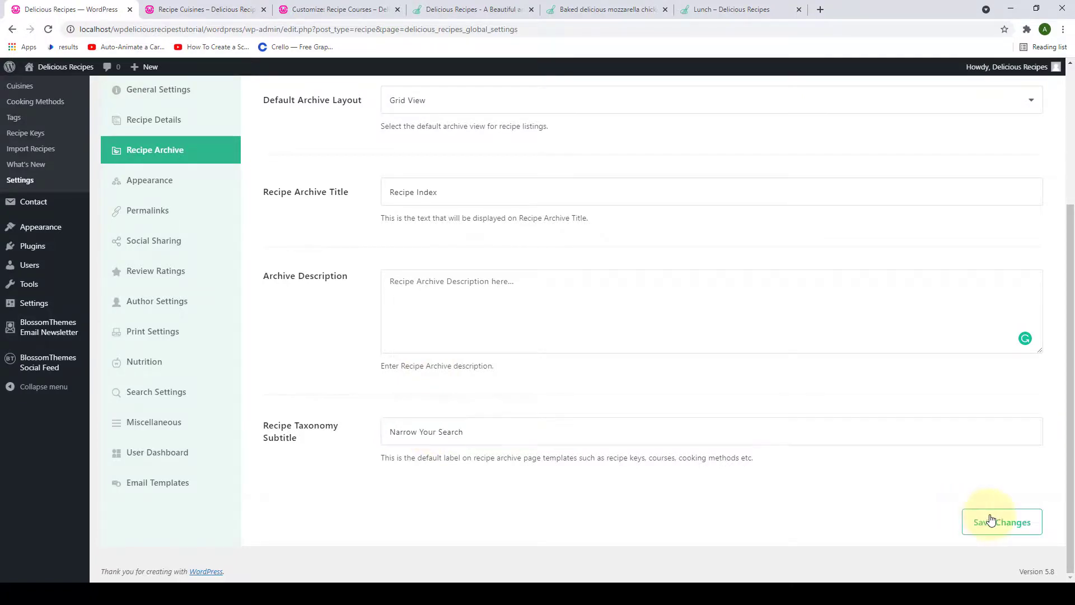
# Reload the Recipe Cuisines page to verify the 'Narrow Your Search' subtitle, then return to settings.
pyautogui.click(180, 9)
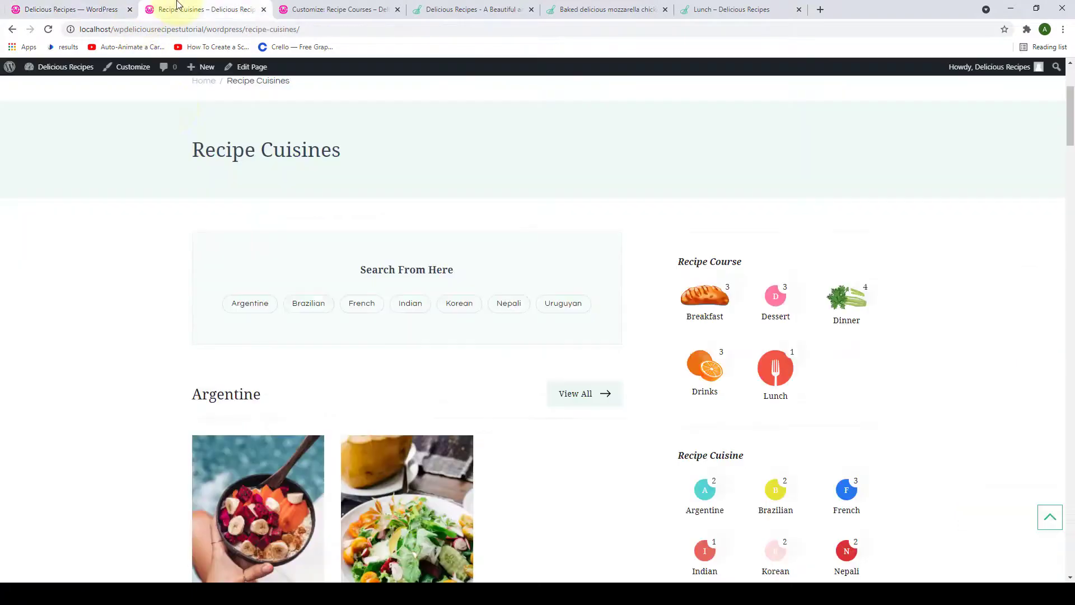
pyautogui.click(49, 30)
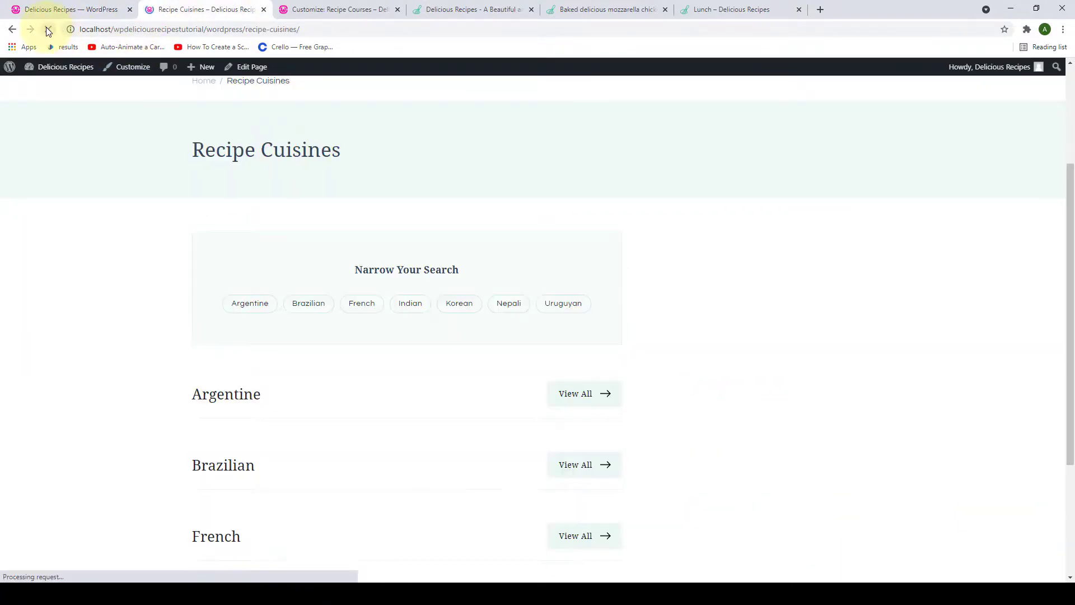
pyautogui.scroll(-1, 336, 230)
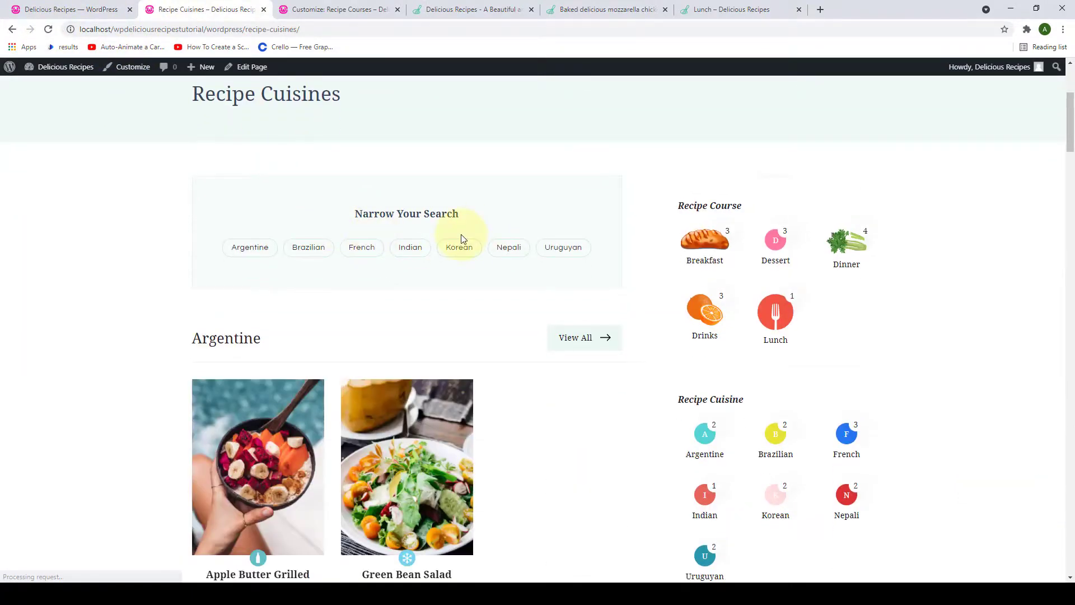
pyautogui.scroll(4, 465, 238)
pyautogui.click(115, 9)
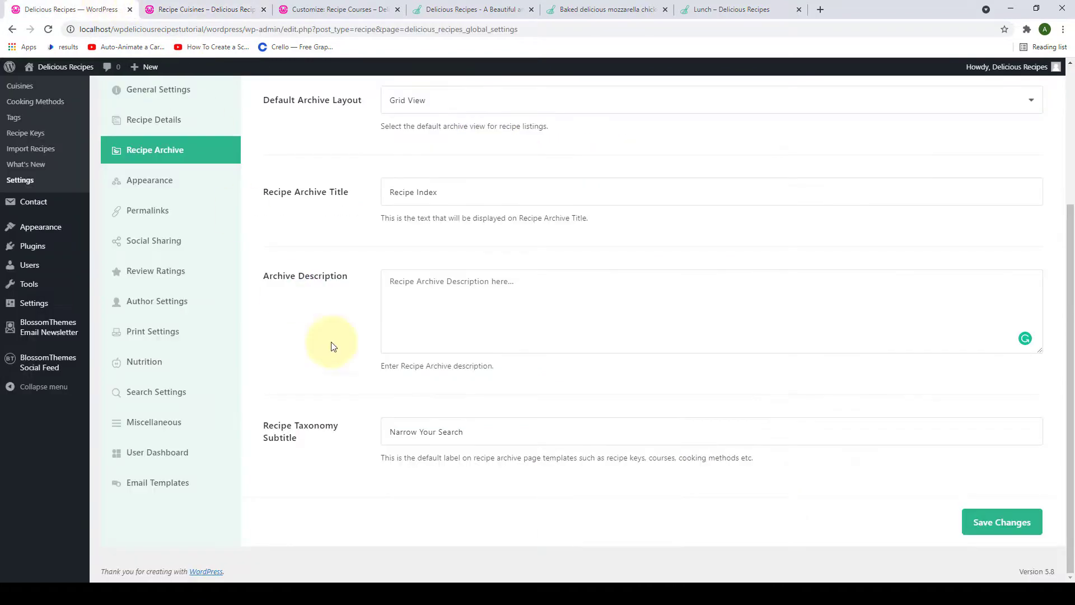
pyautogui.scroll(3, 375, 451)
pyautogui.scroll(-2, 378, 449)
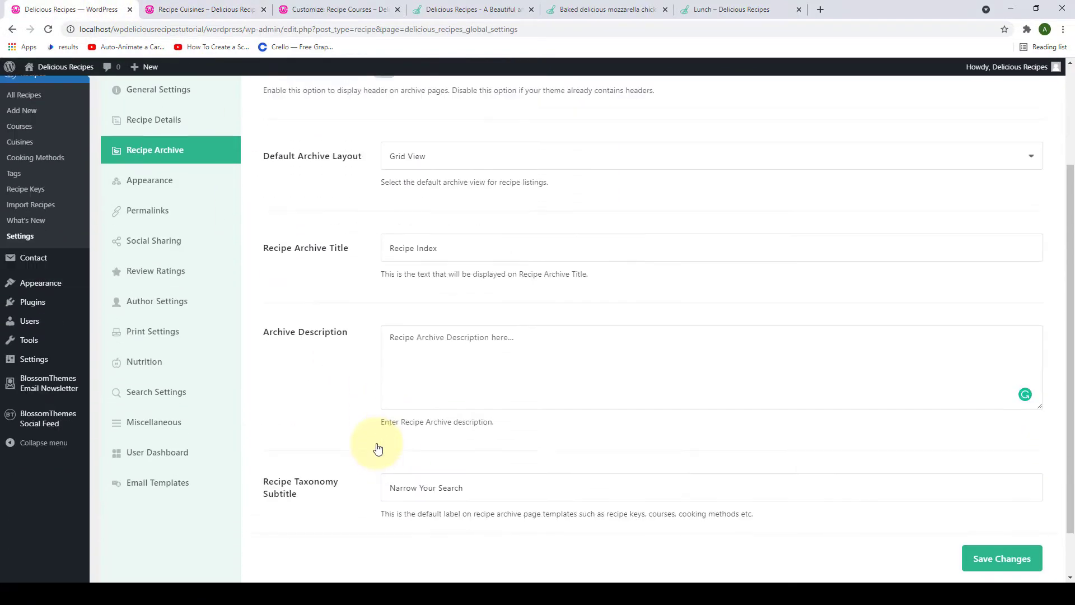